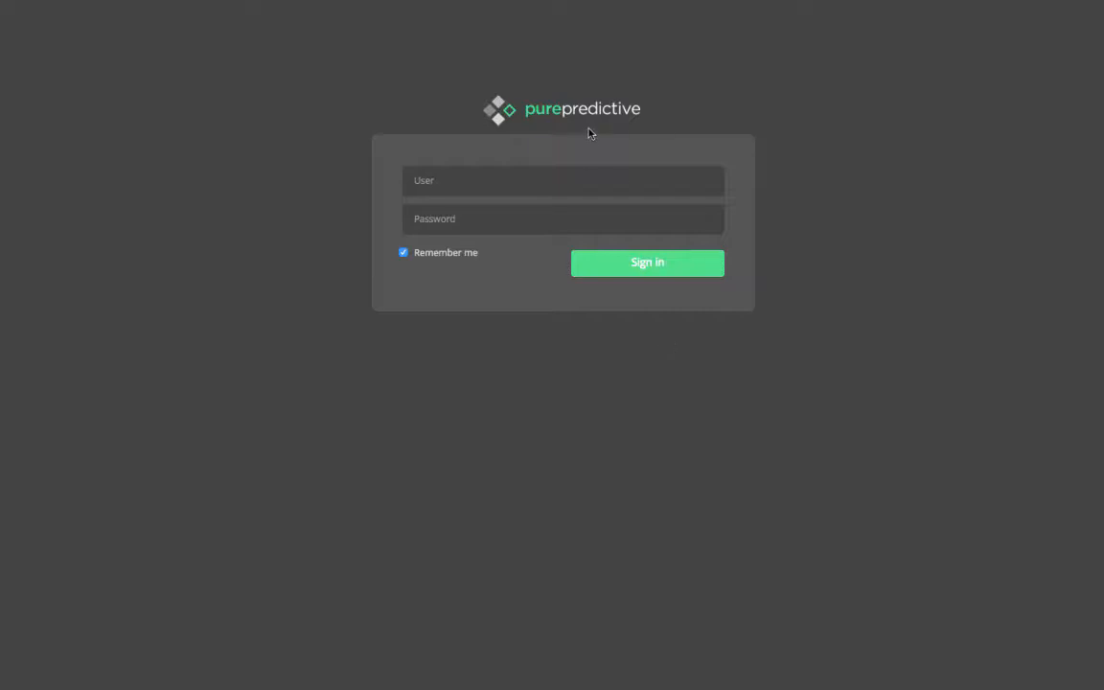
# Sign in to the platform with the account's username and password.
pyautogui.click(583, 173)
pyautogui.write('janeuser')
pyautogui.press('Tab')
pyautogui.write('•••••')
pyautogui.click(656, 263)
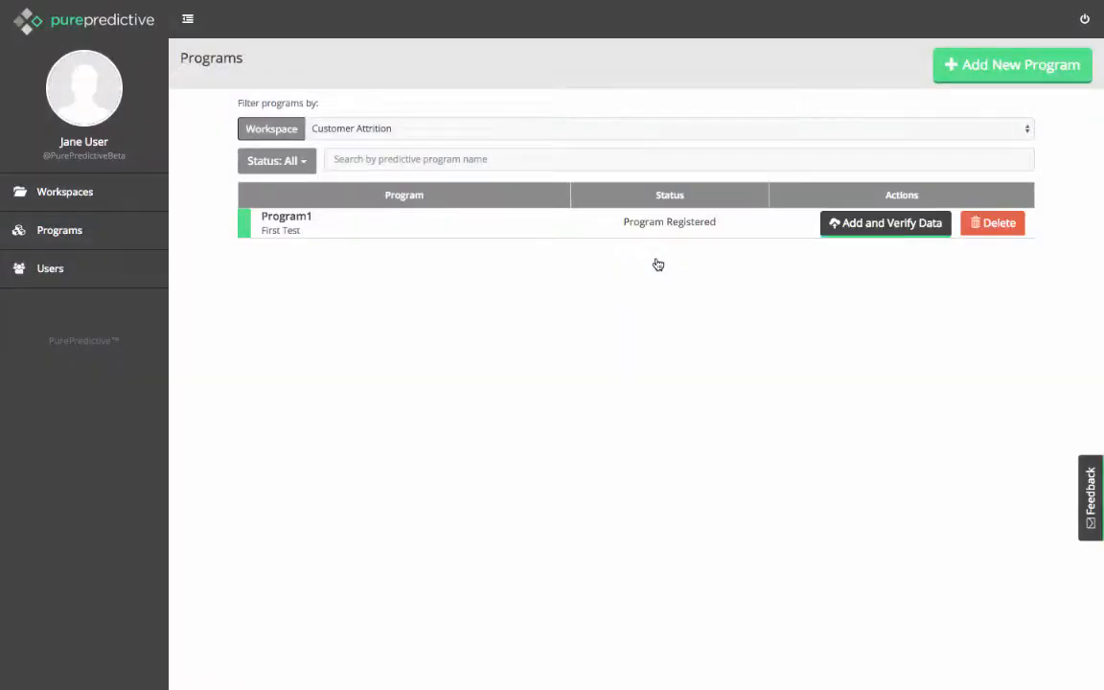
# Look through the workspace list, the program list and the user management page.
pyautogui.click(114, 194)
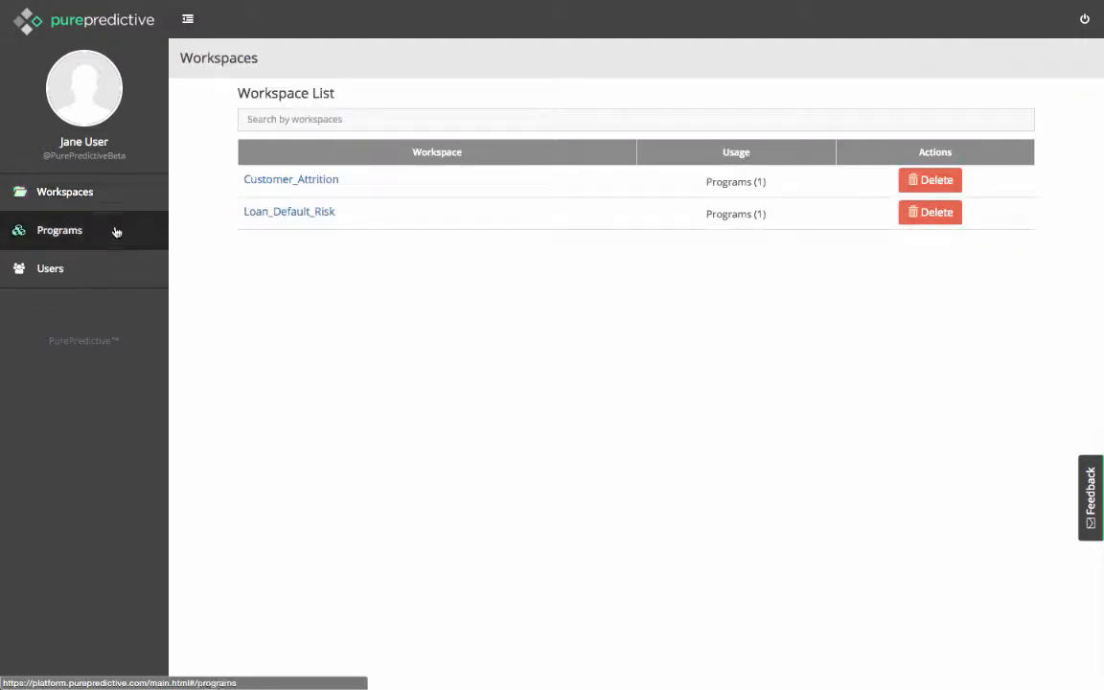
pyautogui.click(115, 235)
pyautogui.click(116, 272)
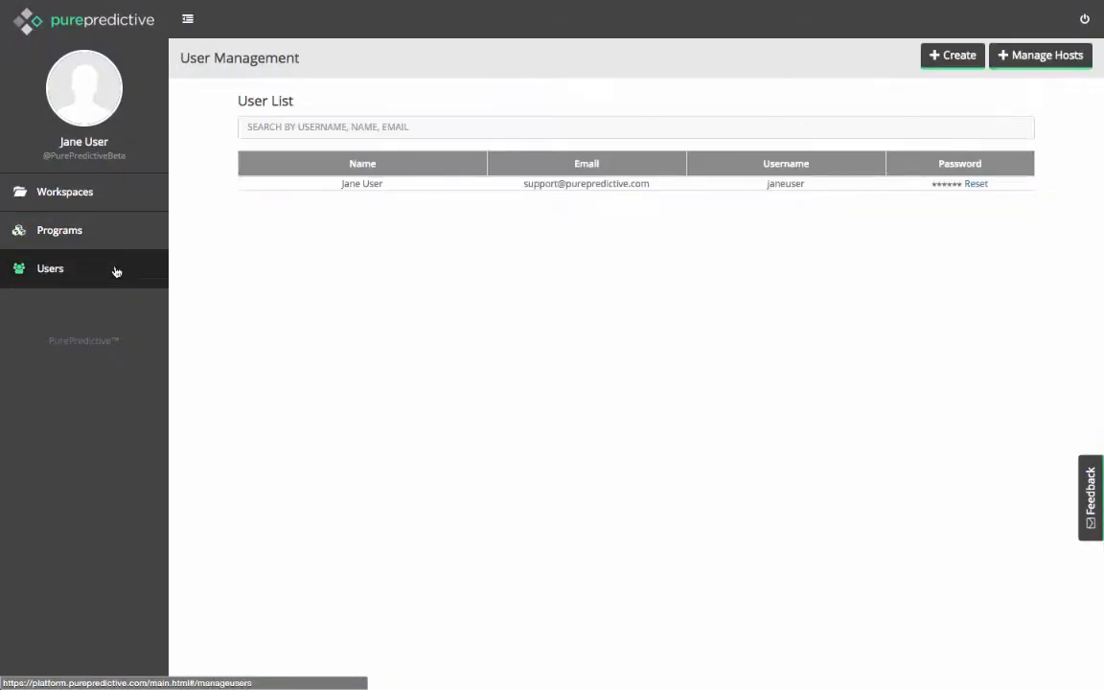
# View the programs in the Customer_Attrition workspace and those in the Loan_Default_Risk workspace.
pyautogui.click(107, 198)
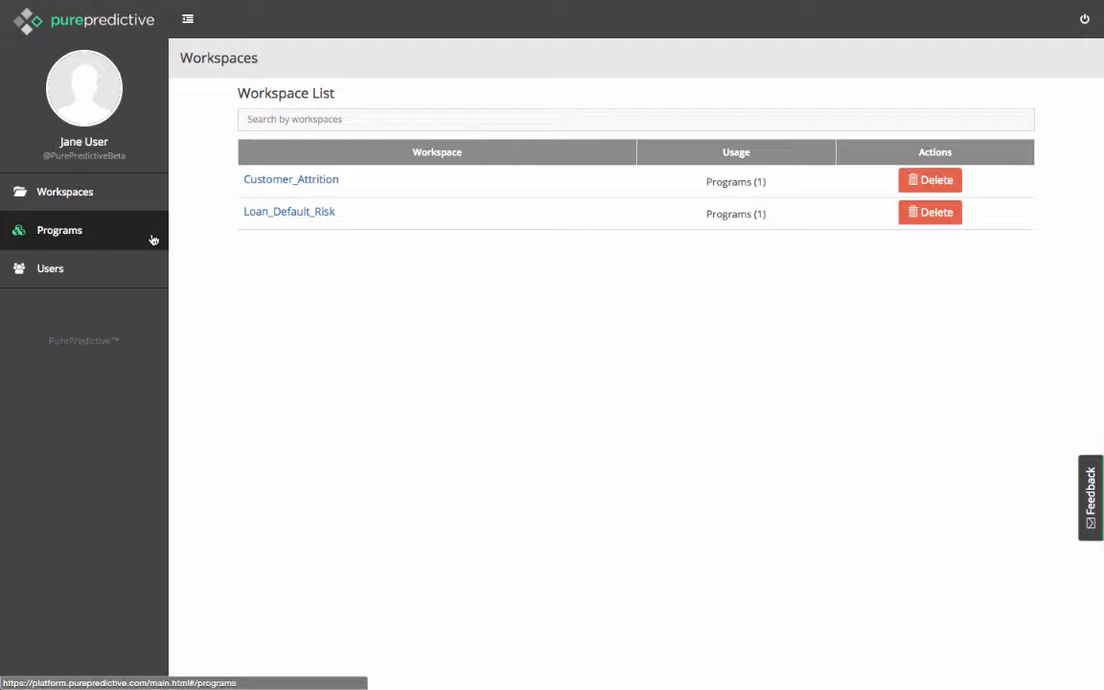
pyautogui.click(289, 179)
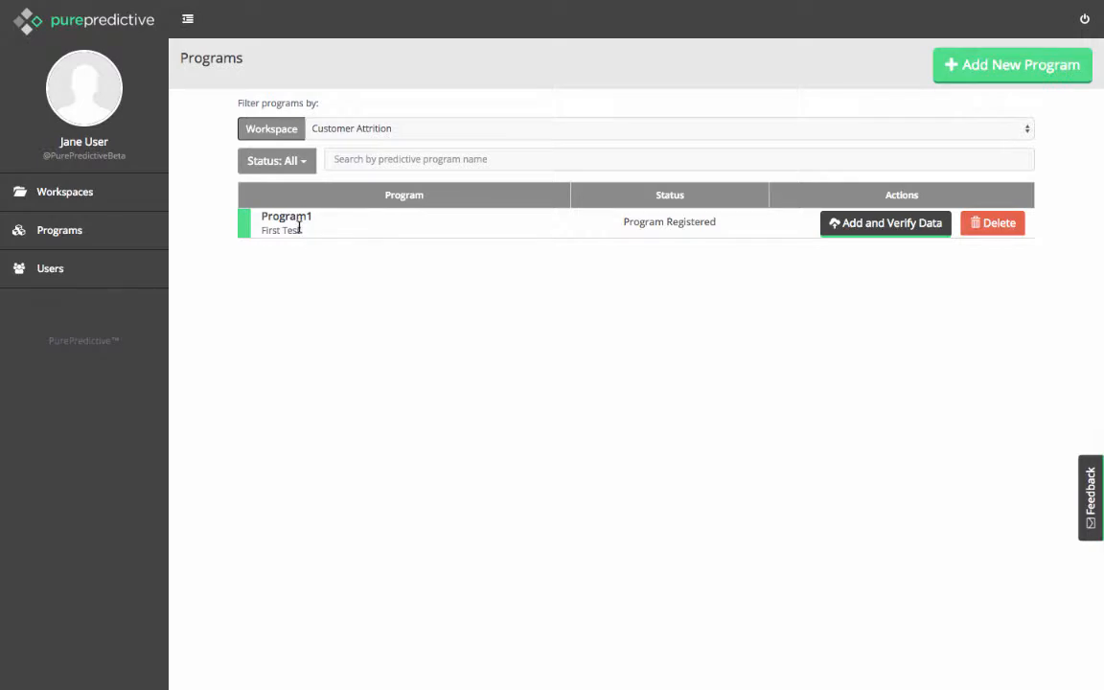
pyautogui.click(107, 201)
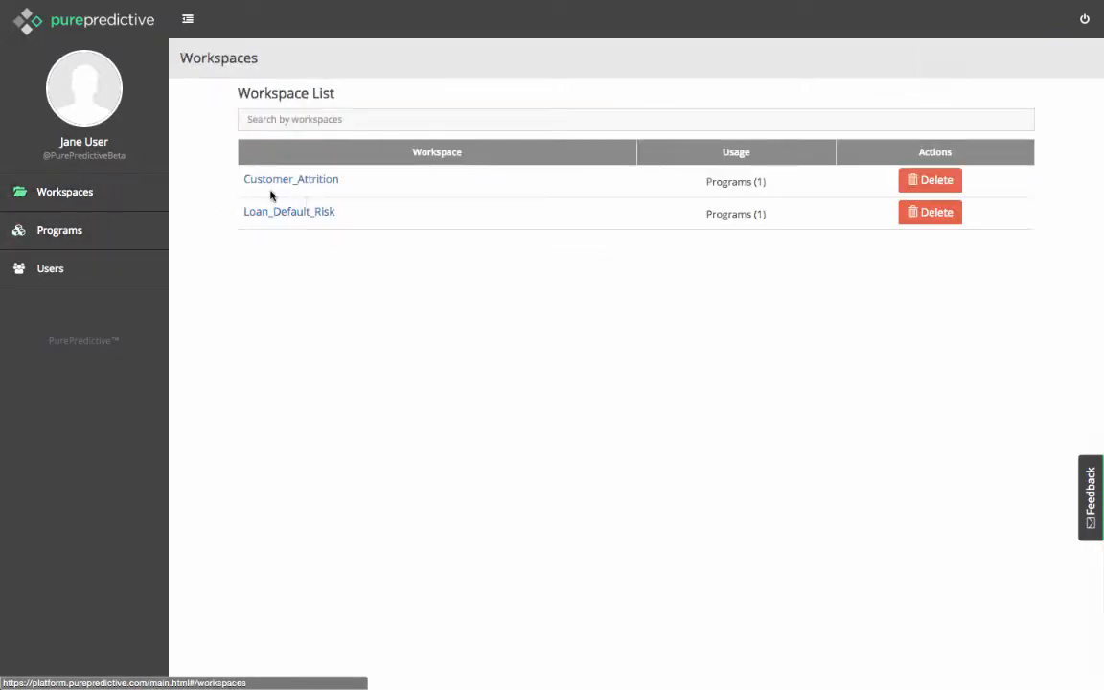
pyautogui.click(313, 215)
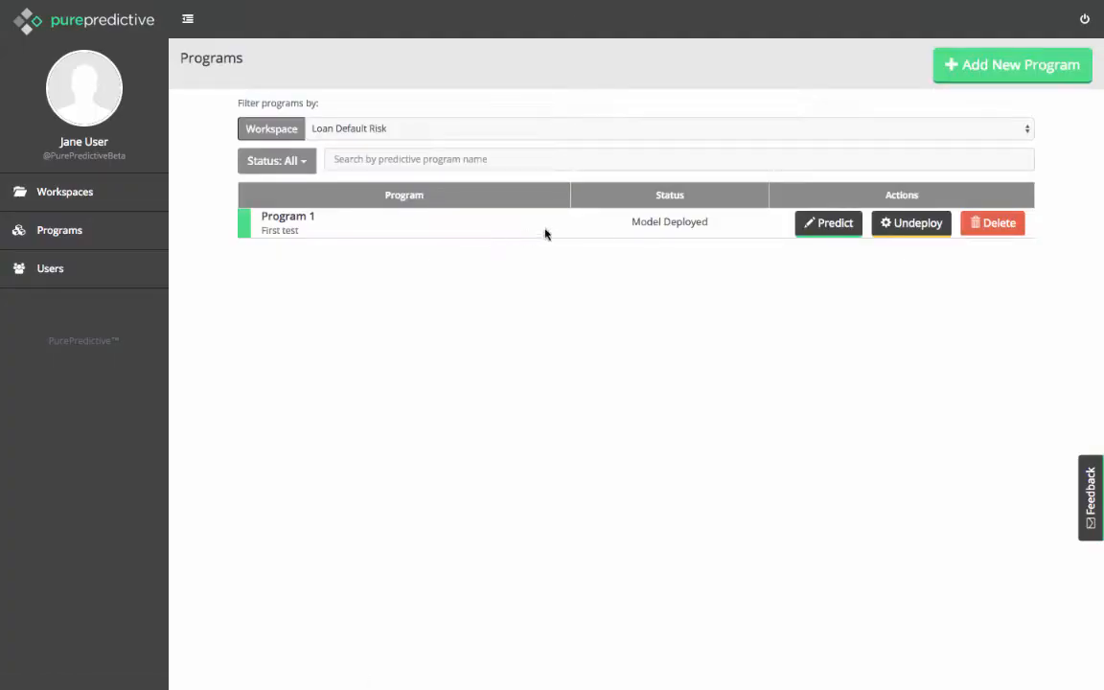
# Open the user management page and send the feedback message "Hi! This looks great!" from there.
pyautogui.click(107, 271)
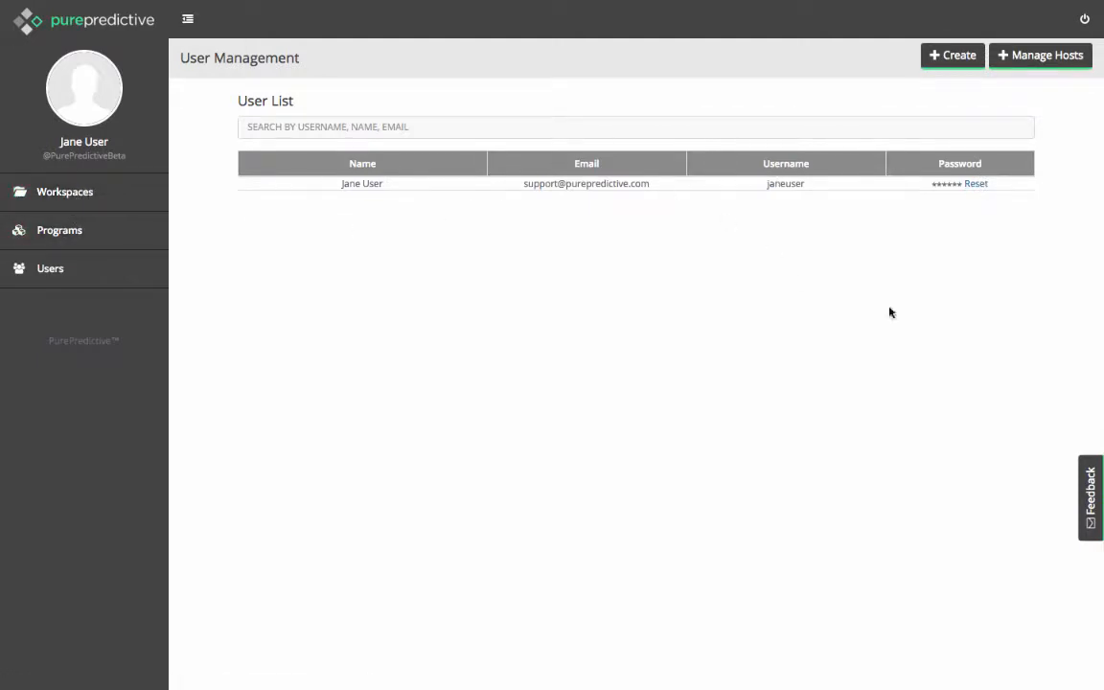
pyautogui.click(1090, 487)
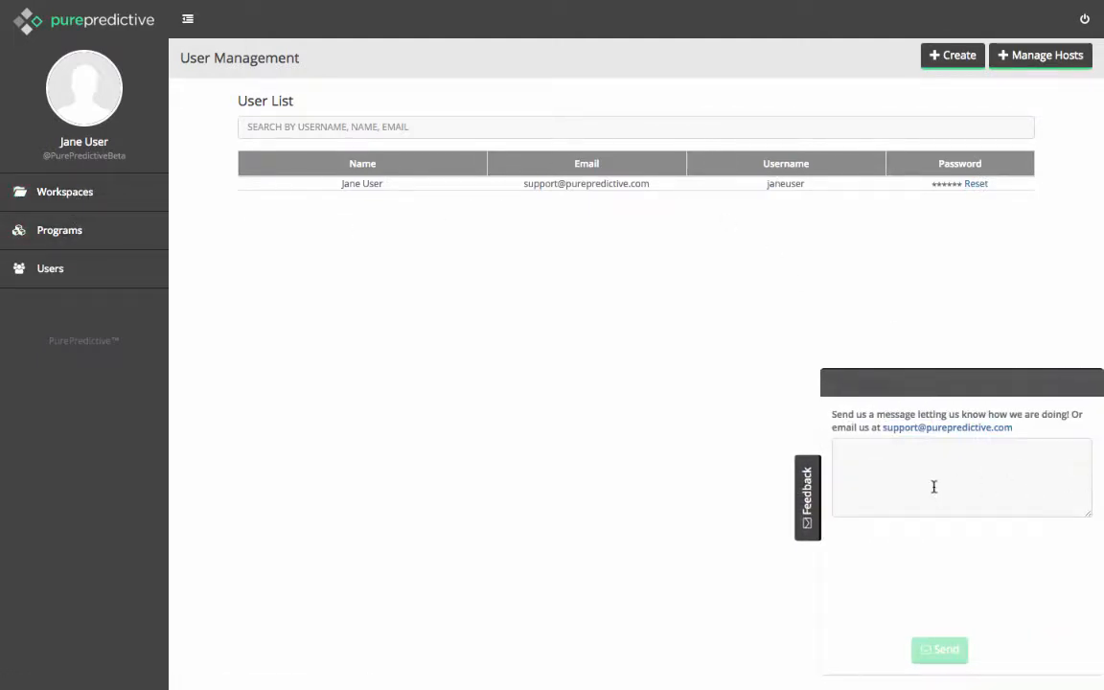
pyautogui.click(933, 487)
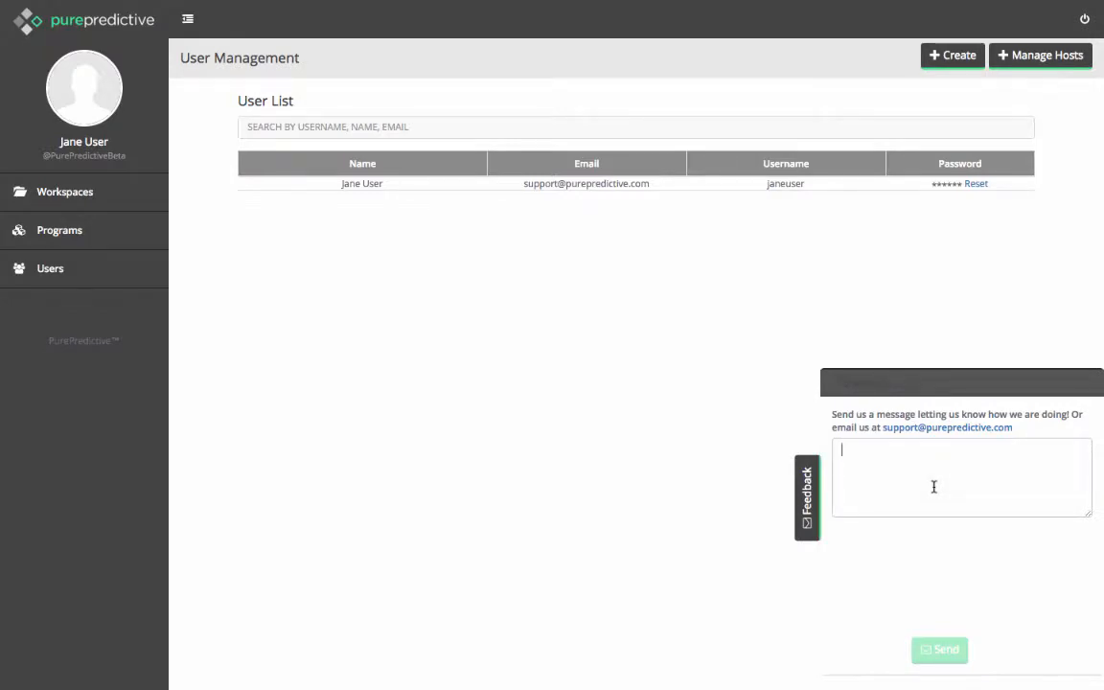
pyautogui.write('Hi!')
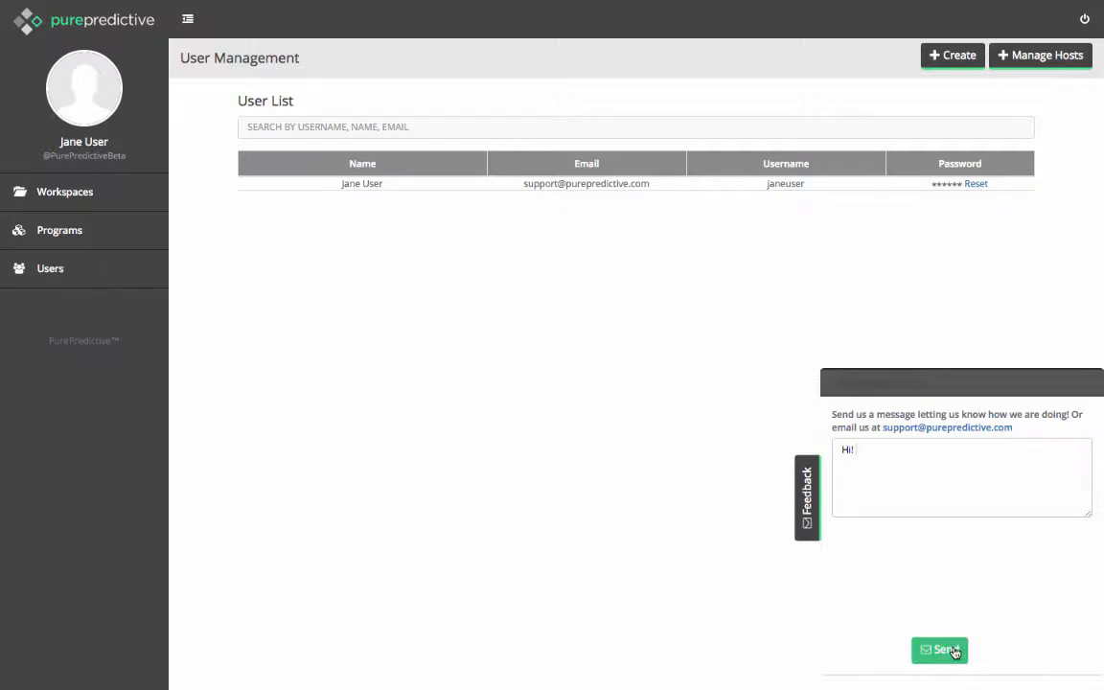
pyautogui.write('This looks great!')
pyautogui.click(937, 650)
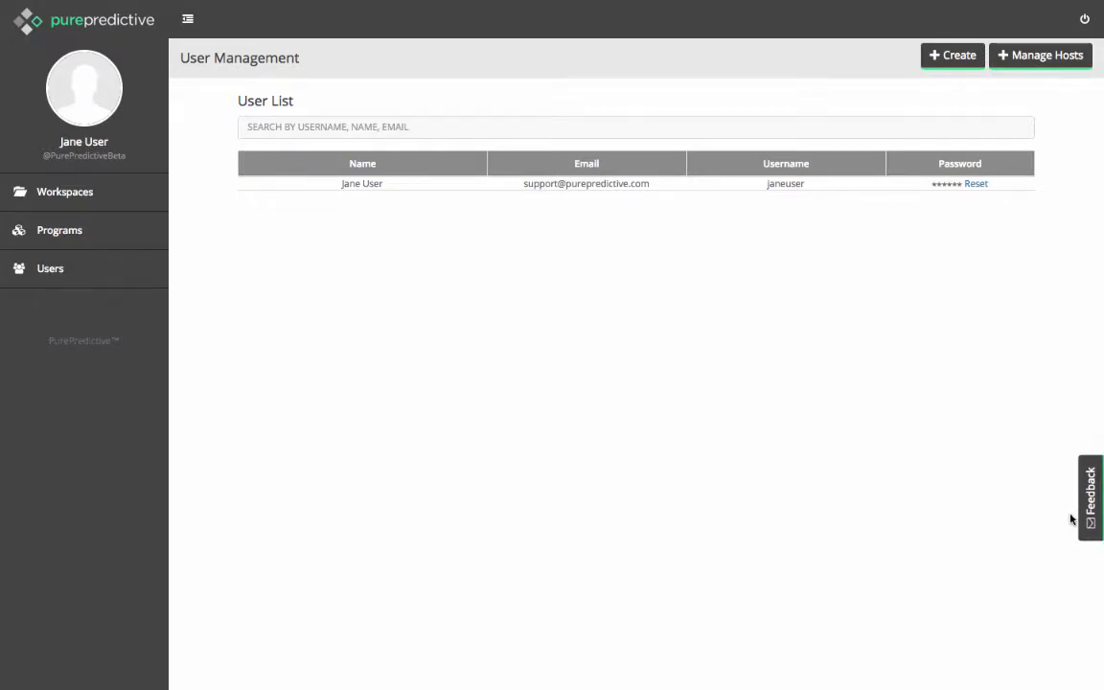
# Open the program list and filter it by the Customer Attrition workspace.
pyautogui.click(125, 240)
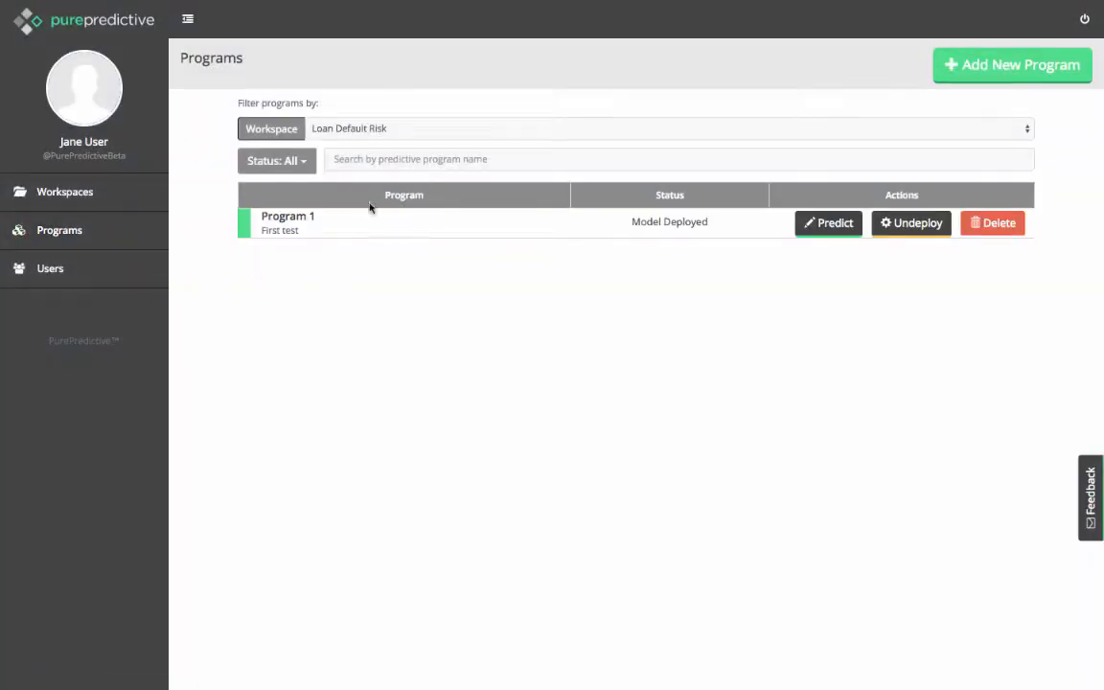
pyautogui.click(364, 137)
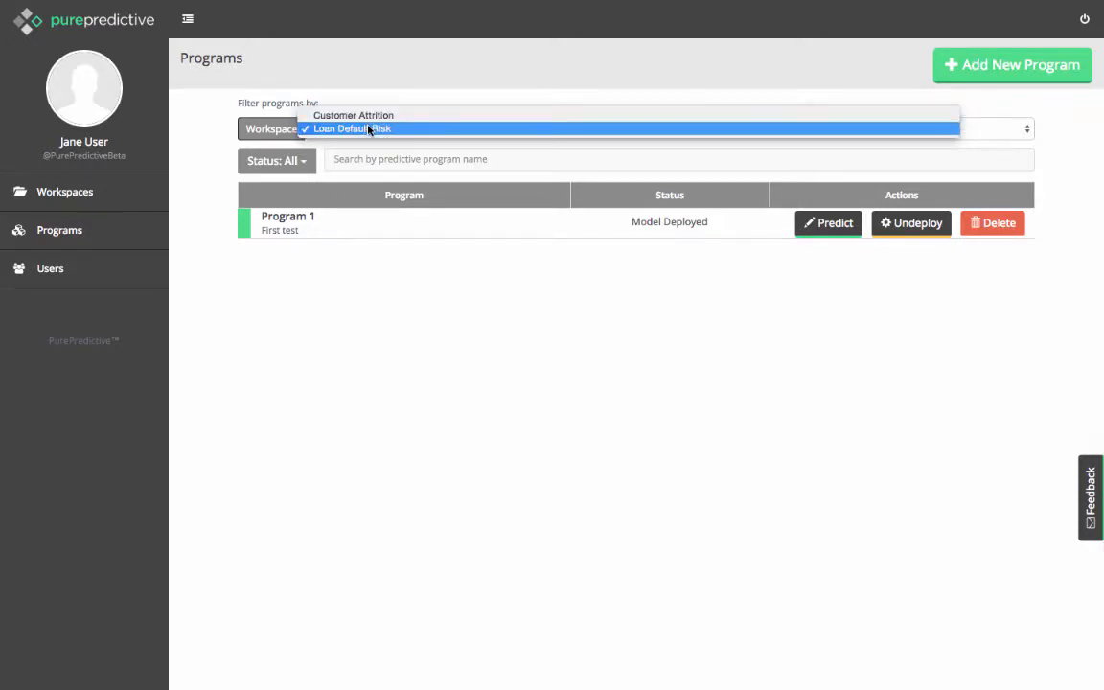
pyautogui.click(369, 129)
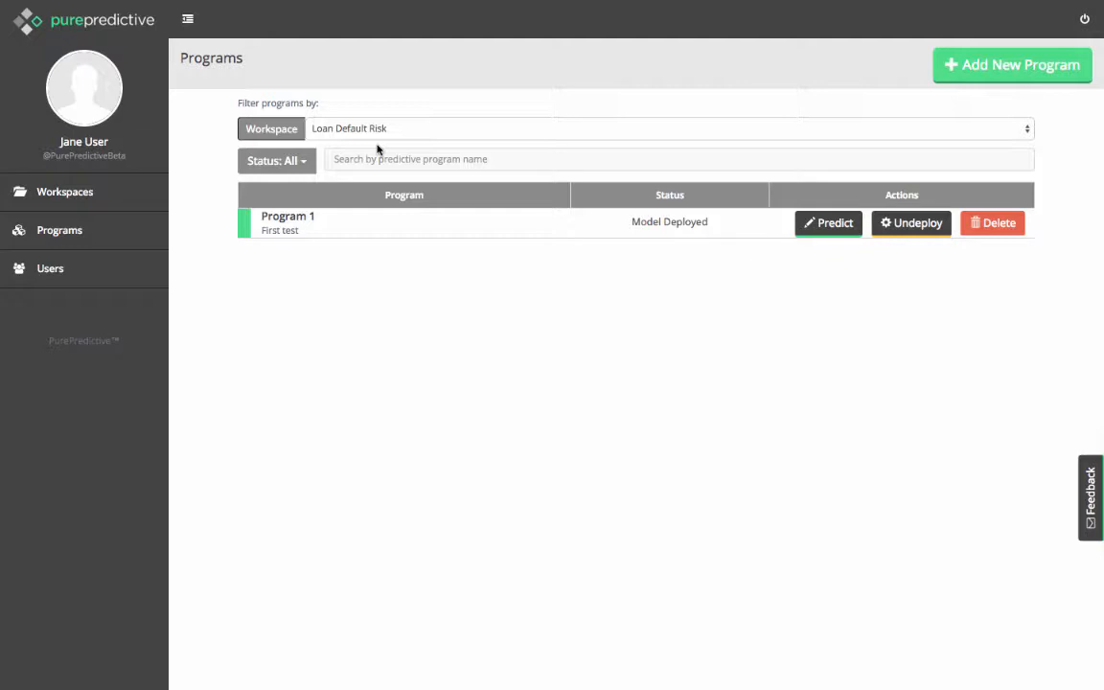
pyautogui.click(377, 145)
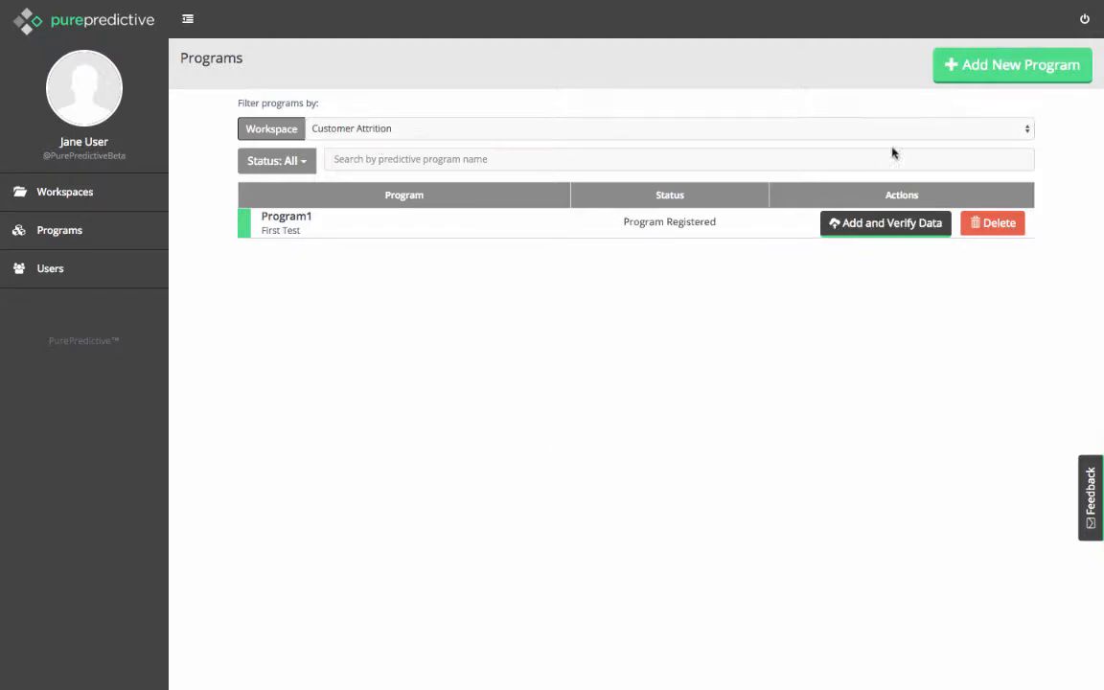
# Start a new program and enter RecurrenceModel as its workspace.
pyautogui.click(1001, 73)
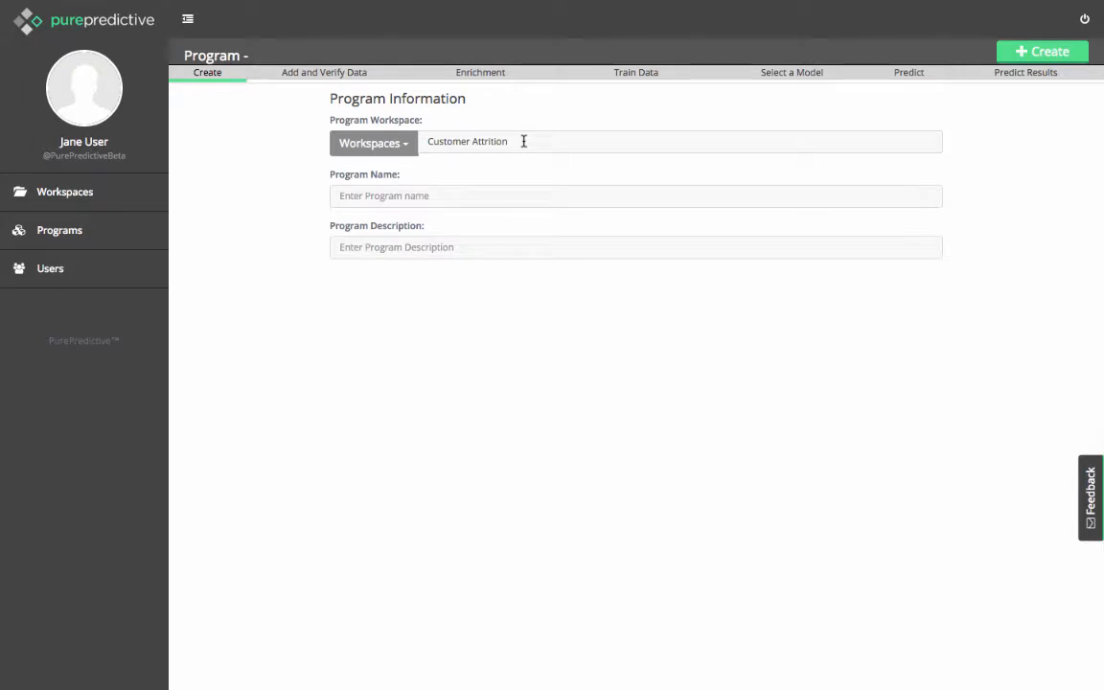
pyautogui.click(373, 148)
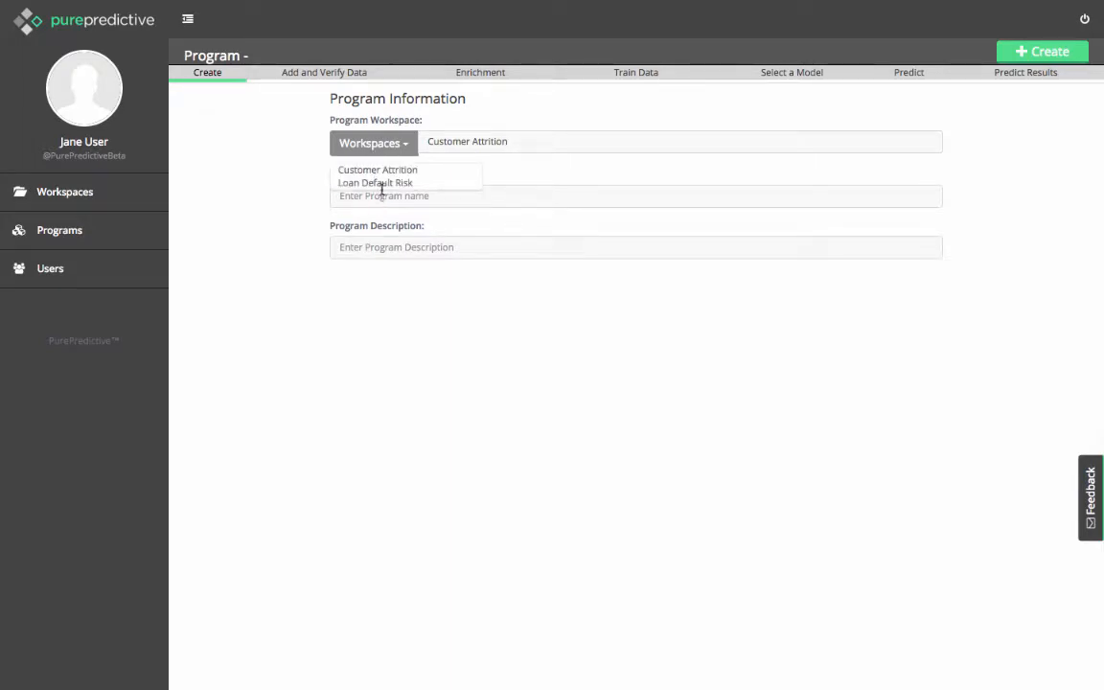
pyautogui.tripleClick(500, 140)
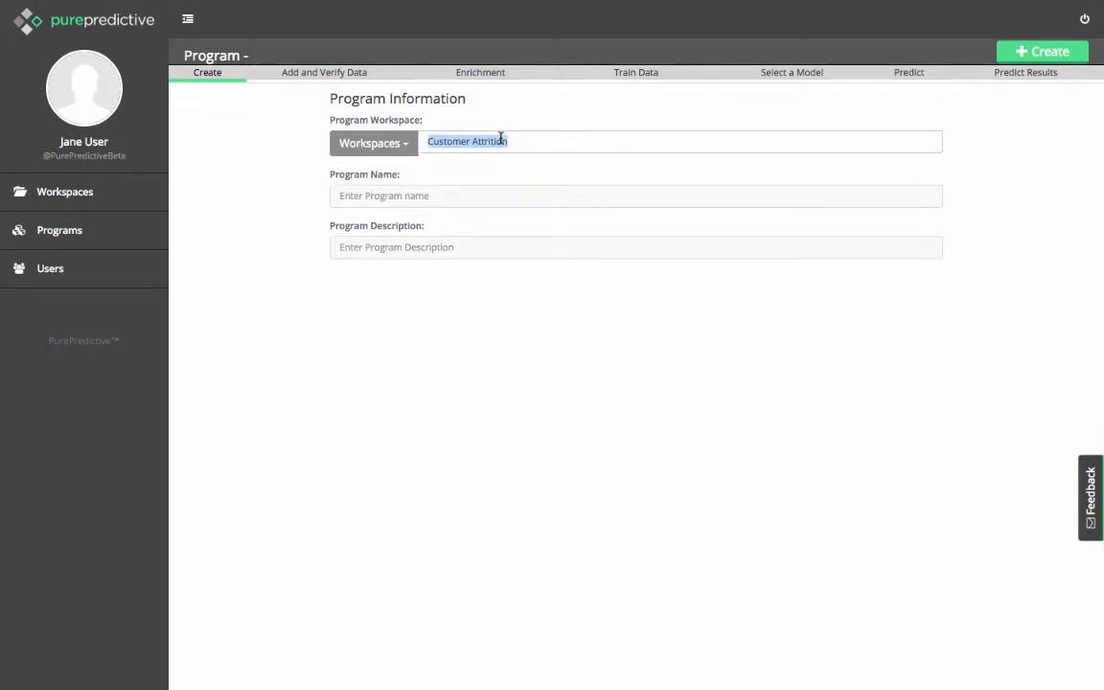
pyautogui.write('Recurre')
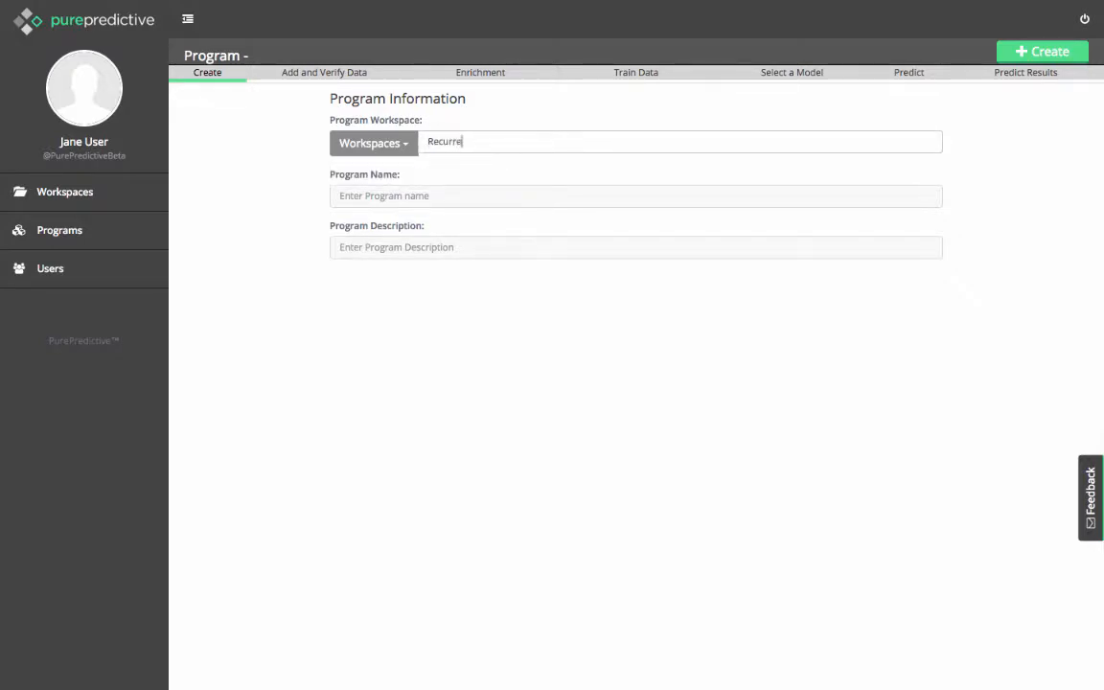
pyautogui.write('nceModel')
# Name the program Program1, describe it as "First test" and create it.
pyautogui.click(433, 195)
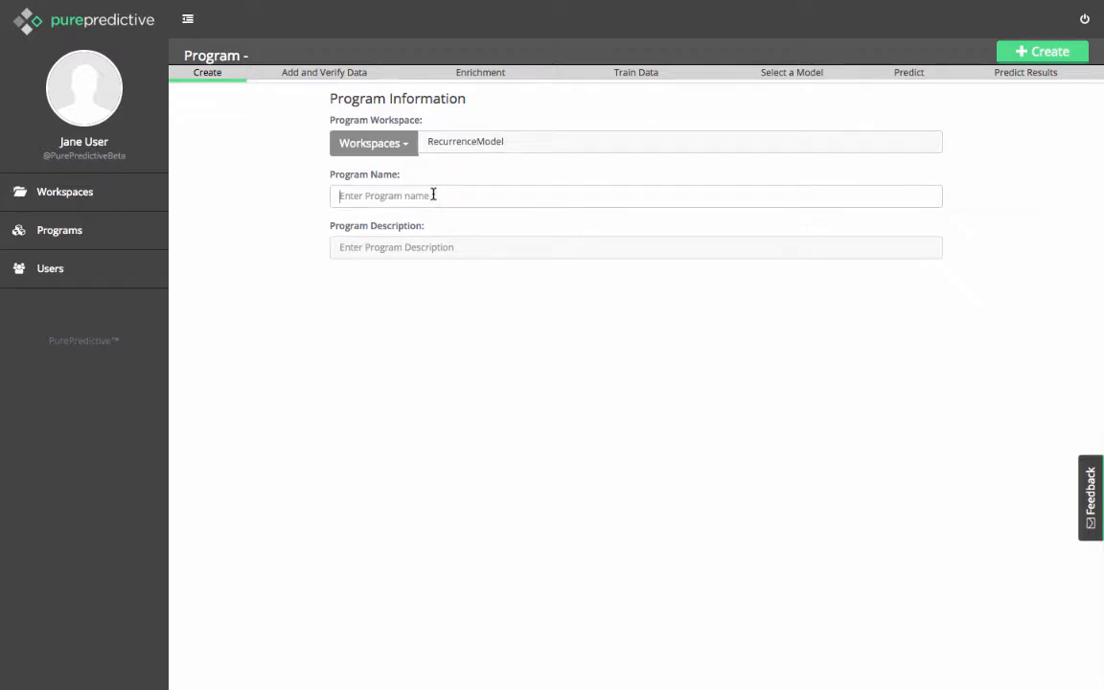
pyautogui.write('Program1')
pyautogui.press('Tab')
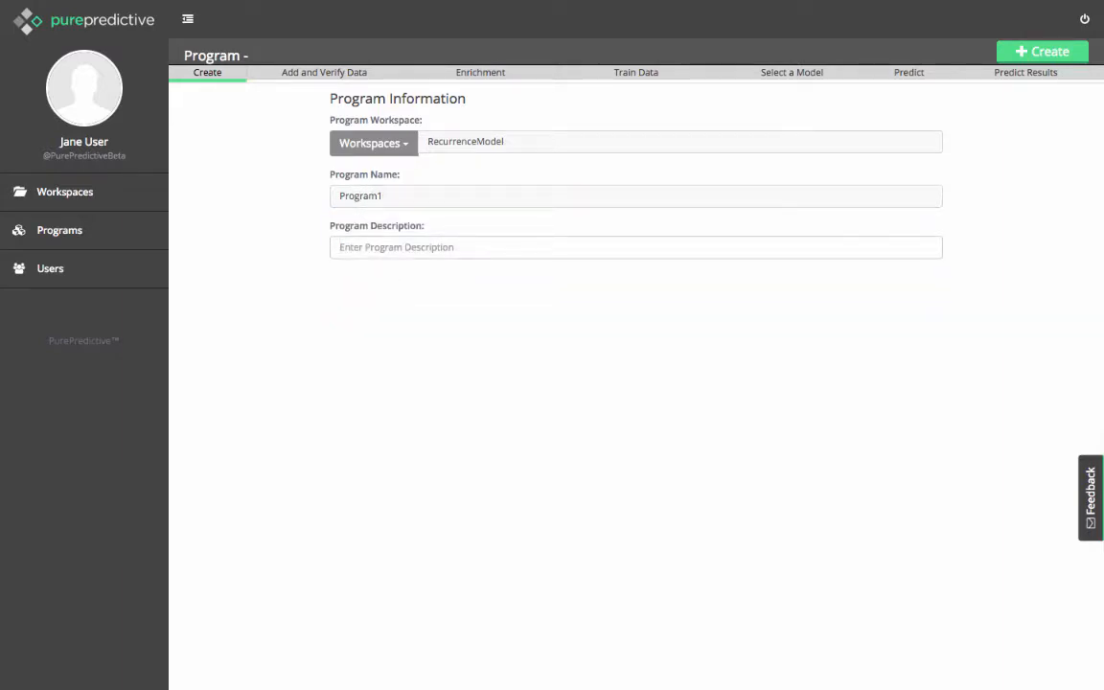
pyautogui.write('First')
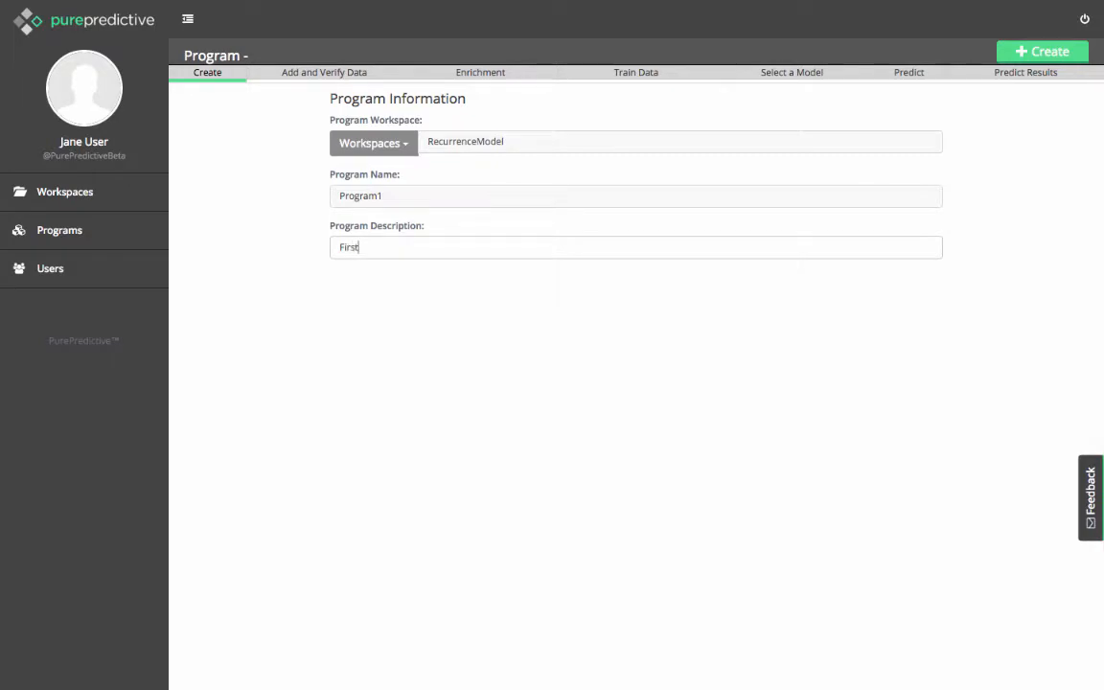
pyautogui.write(' test')
pyautogui.click(1031, 53)
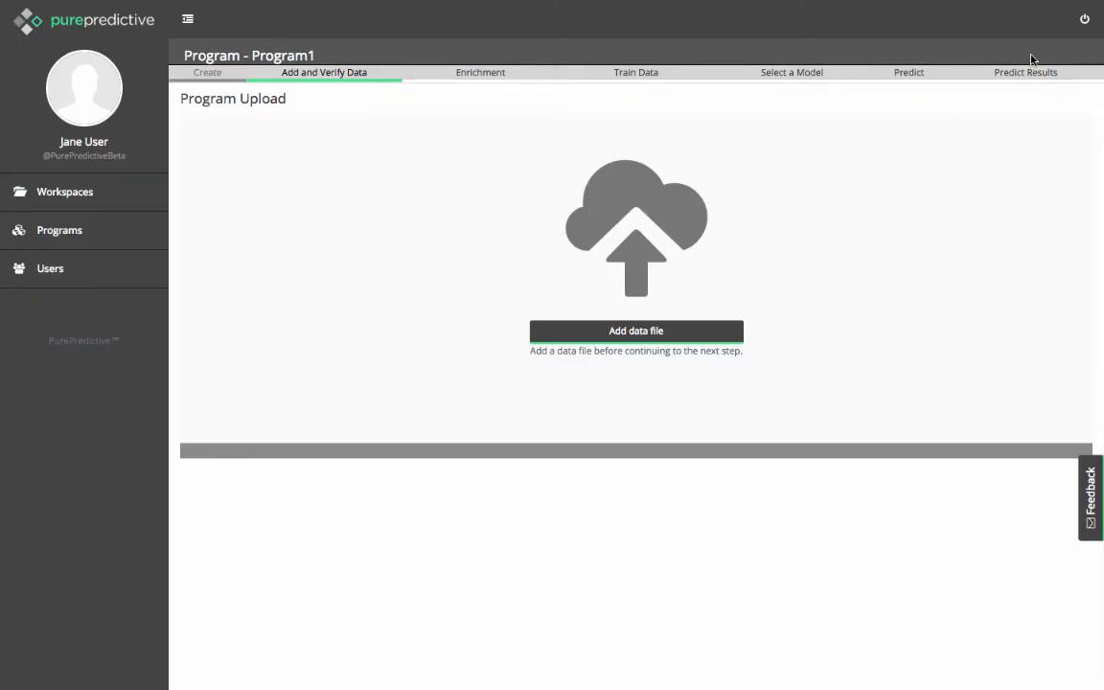
# Choose the ZipData file from the Zip Data folder as the program's subject file.
pyautogui.click(665, 329)
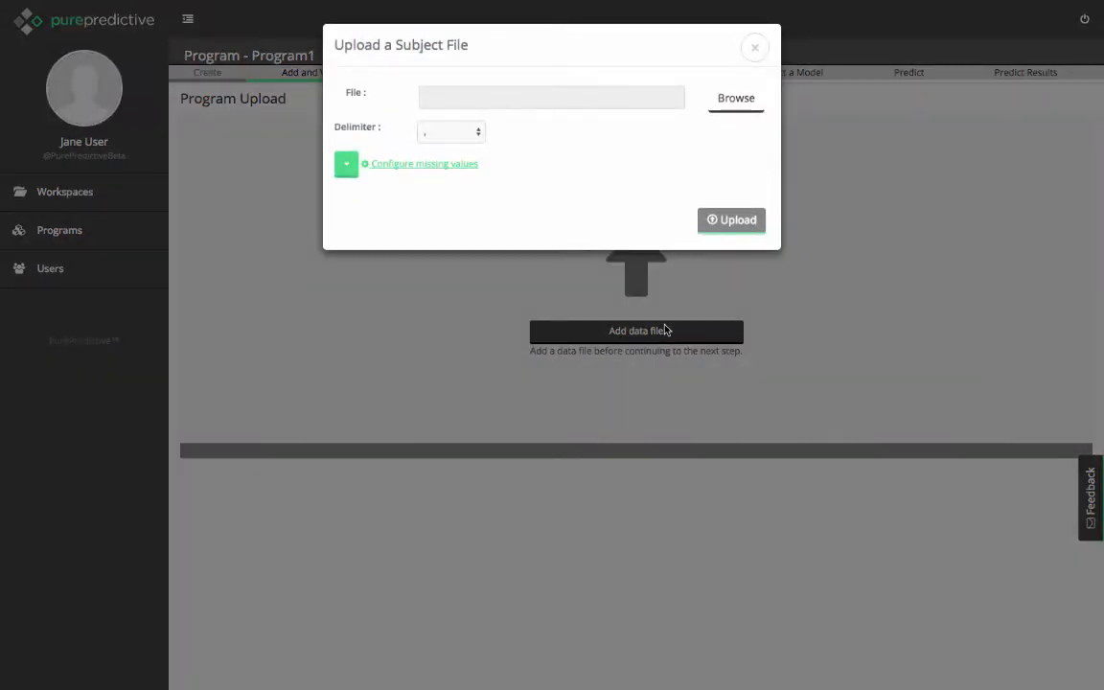
pyautogui.click(738, 100)
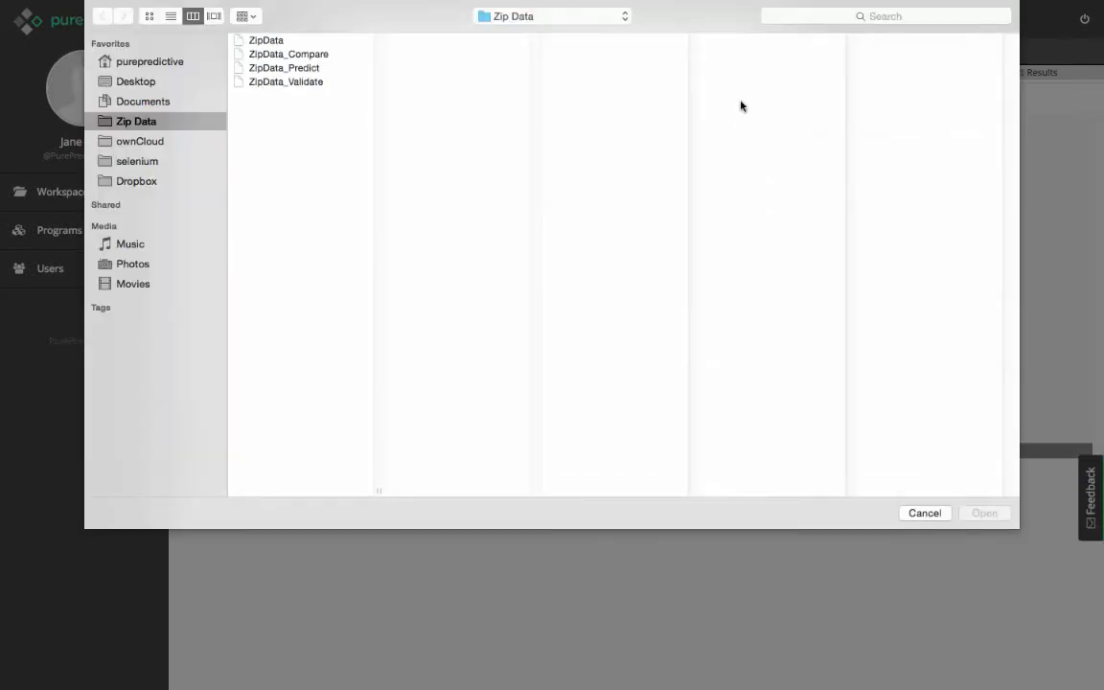
pyautogui.click(278, 44)
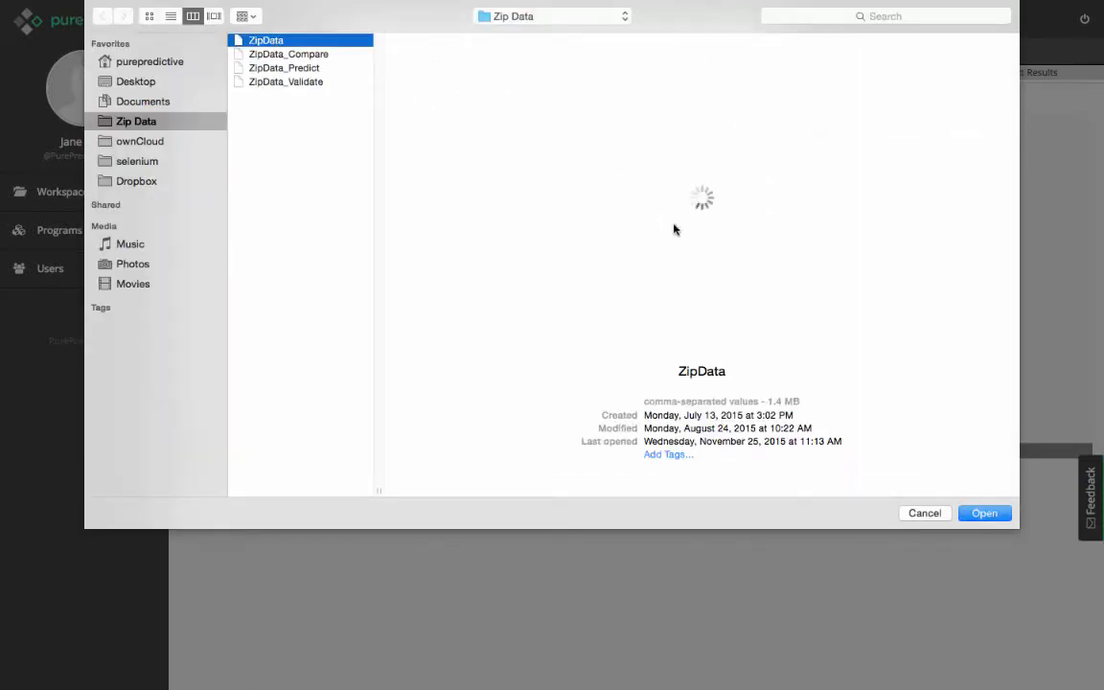
pyautogui.click(984, 514)
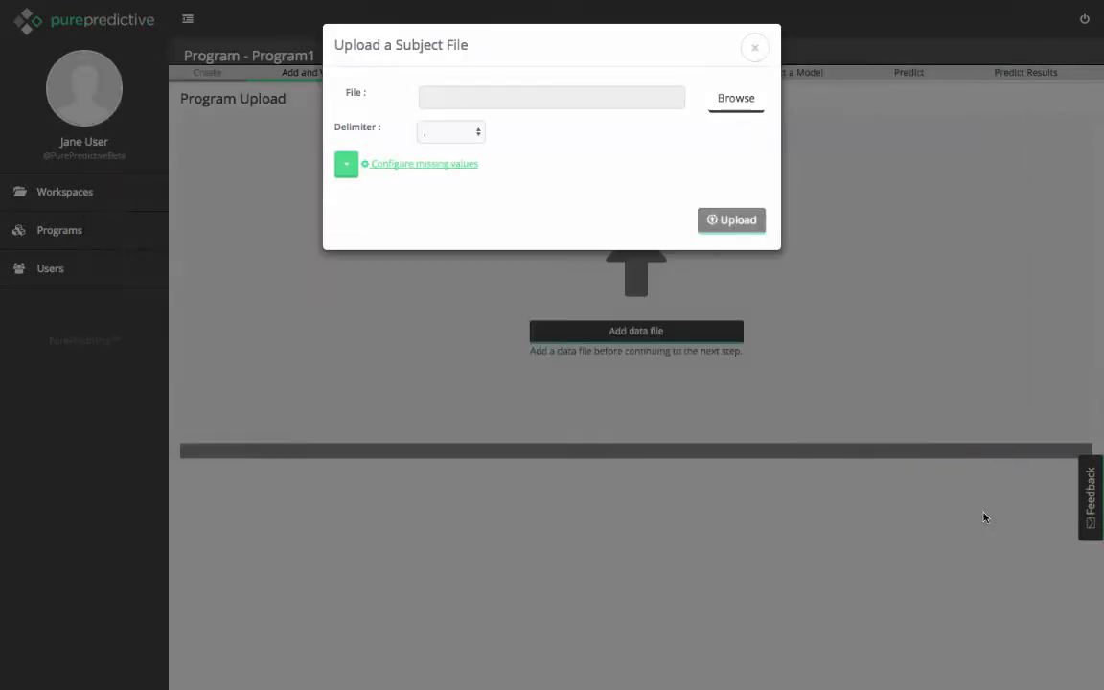
# Add "missing" to the file's missing value strings and upload the data file.
pyautogui.click(346, 169)
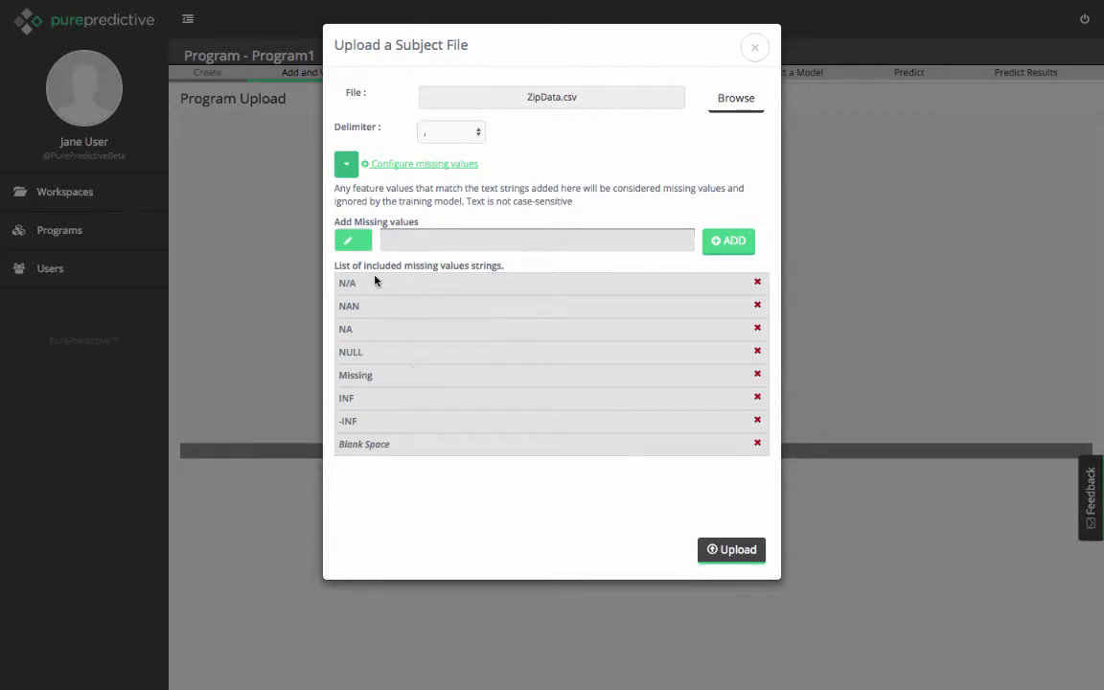
pyautogui.click(427, 245)
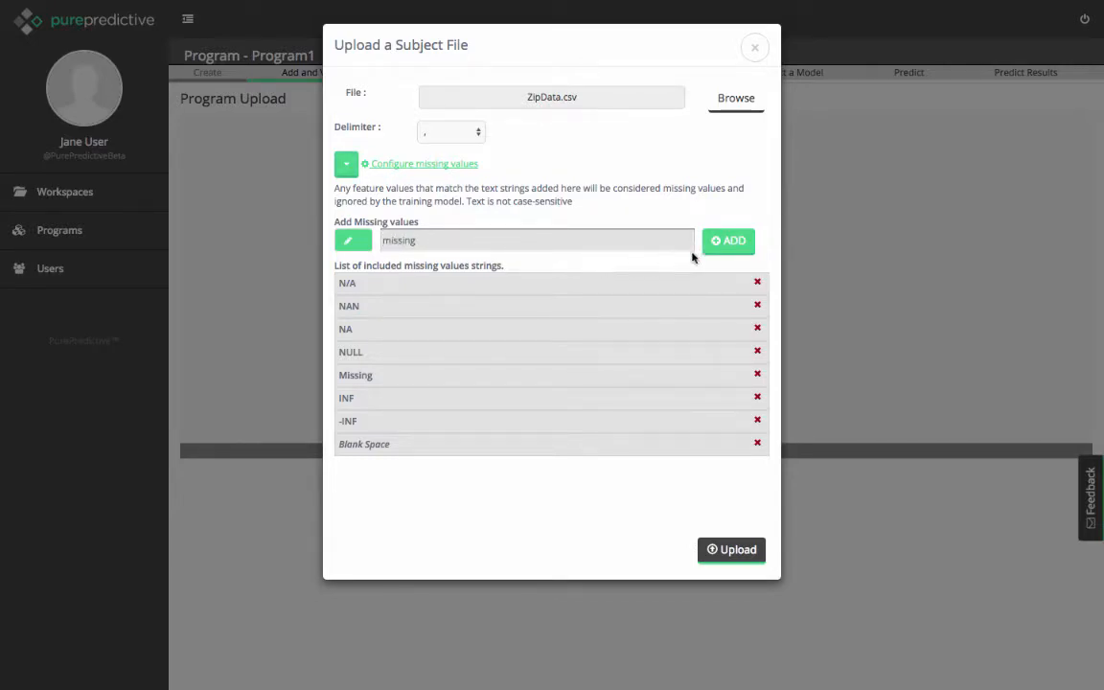
pyautogui.click(724, 251)
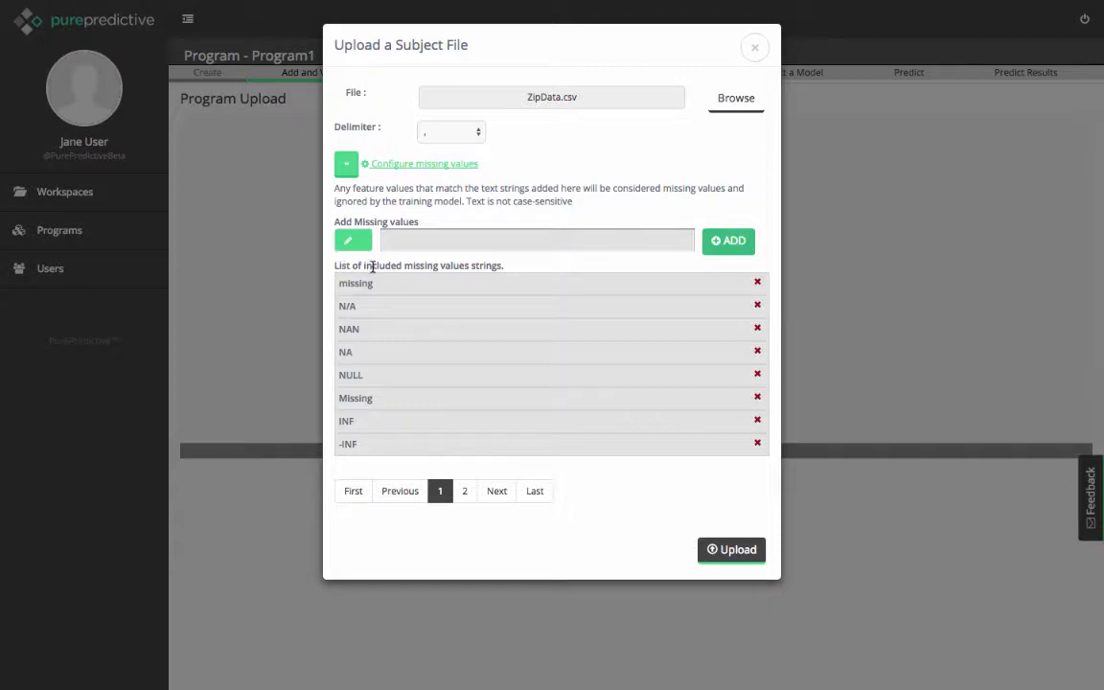
pyautogui.click(735, 552)
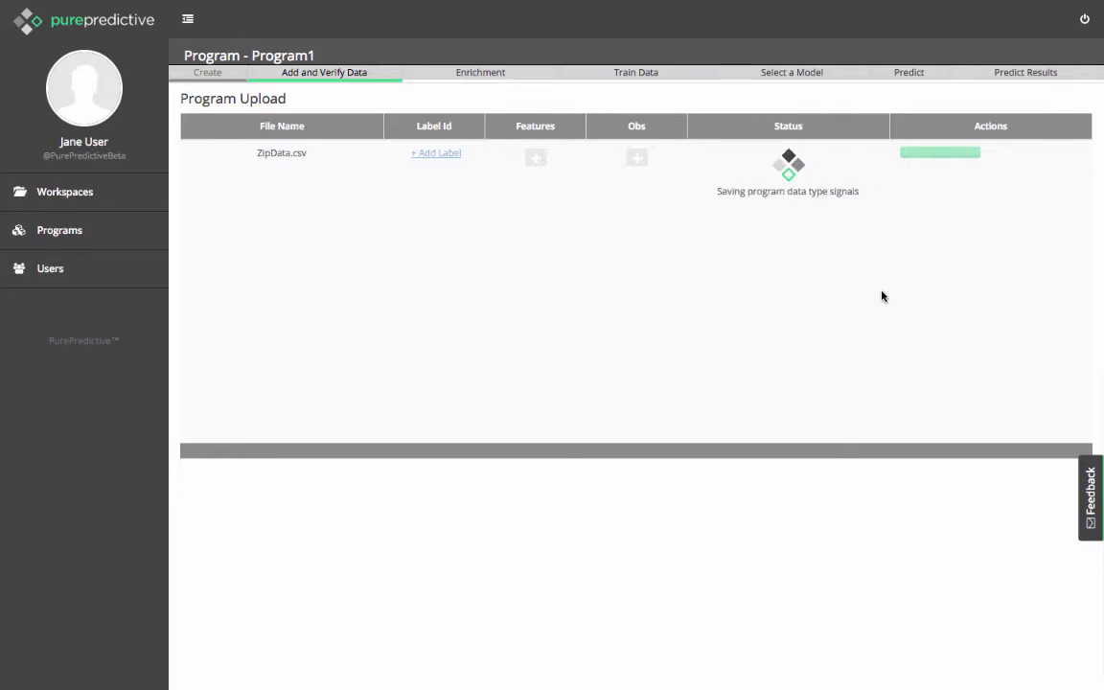
# Set yb_4_05 as the label for ZipData.csv and start correlating the features against it.
pyautogui.click(427, 153)
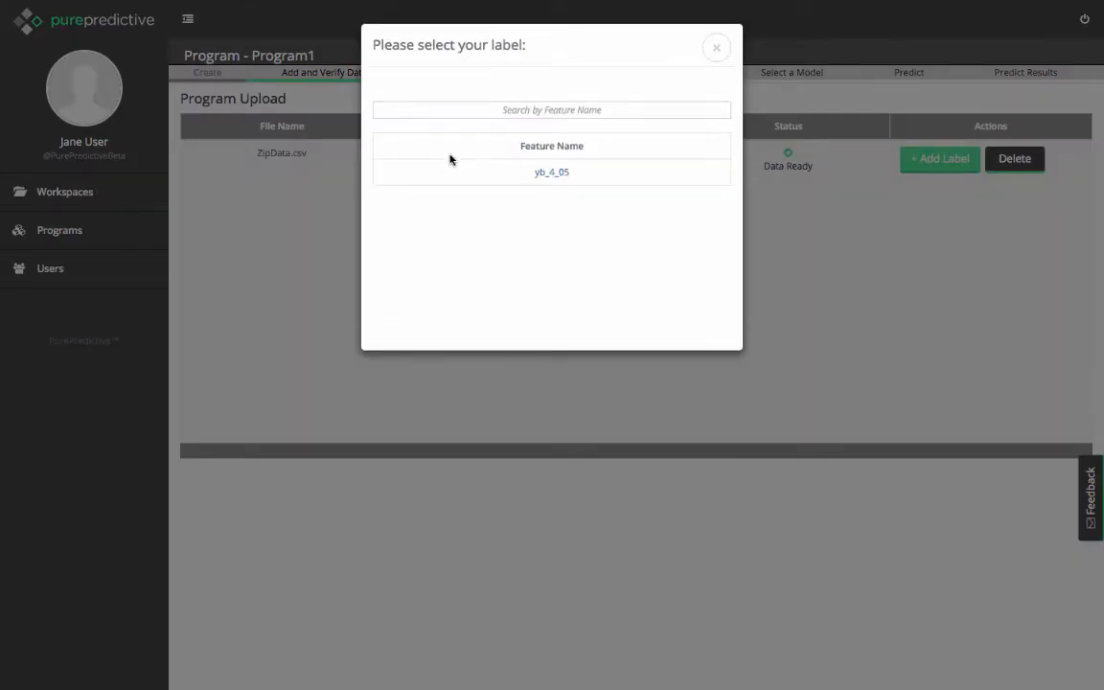
pyautogui.click(558, 172)
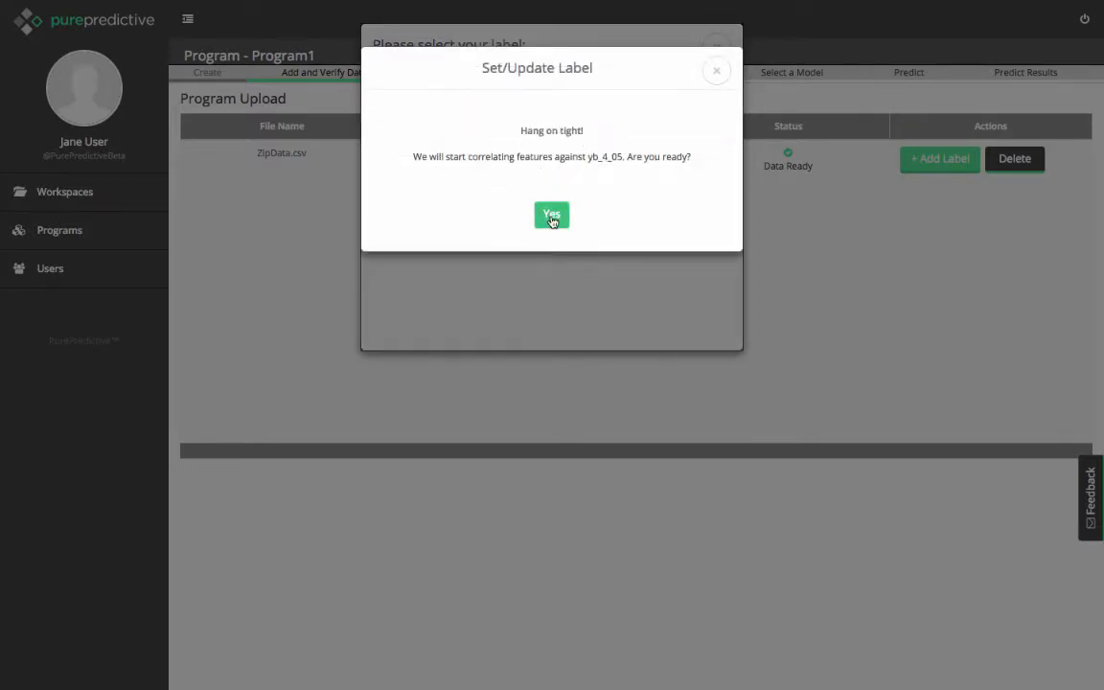
pyautogui.click(552, 217)
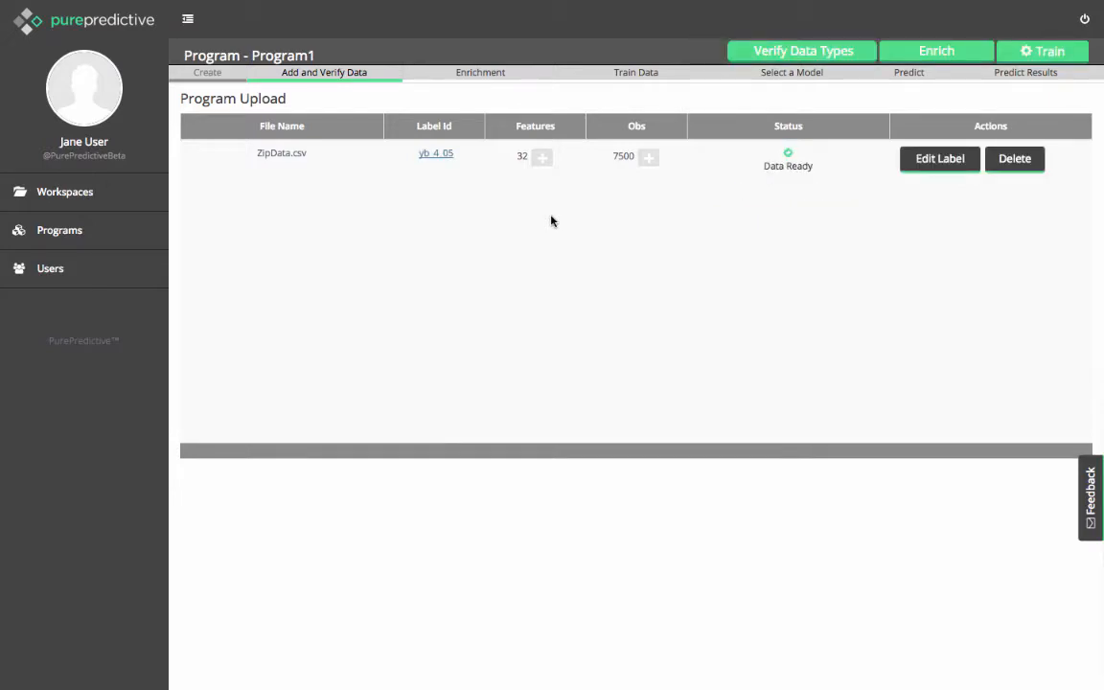
# Open data type verification for Program1 and view the data type options available for the avg_annual_payroll_perbiz feature.
pyautogui.click(772, 55)
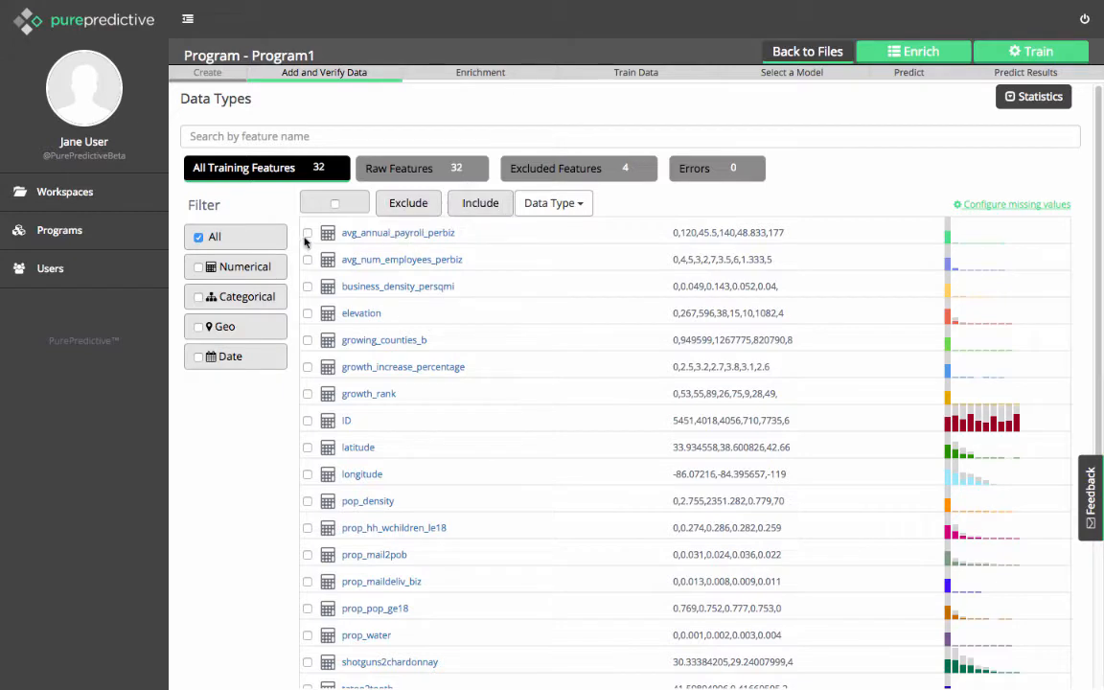
pyautogui.click(537, 205)
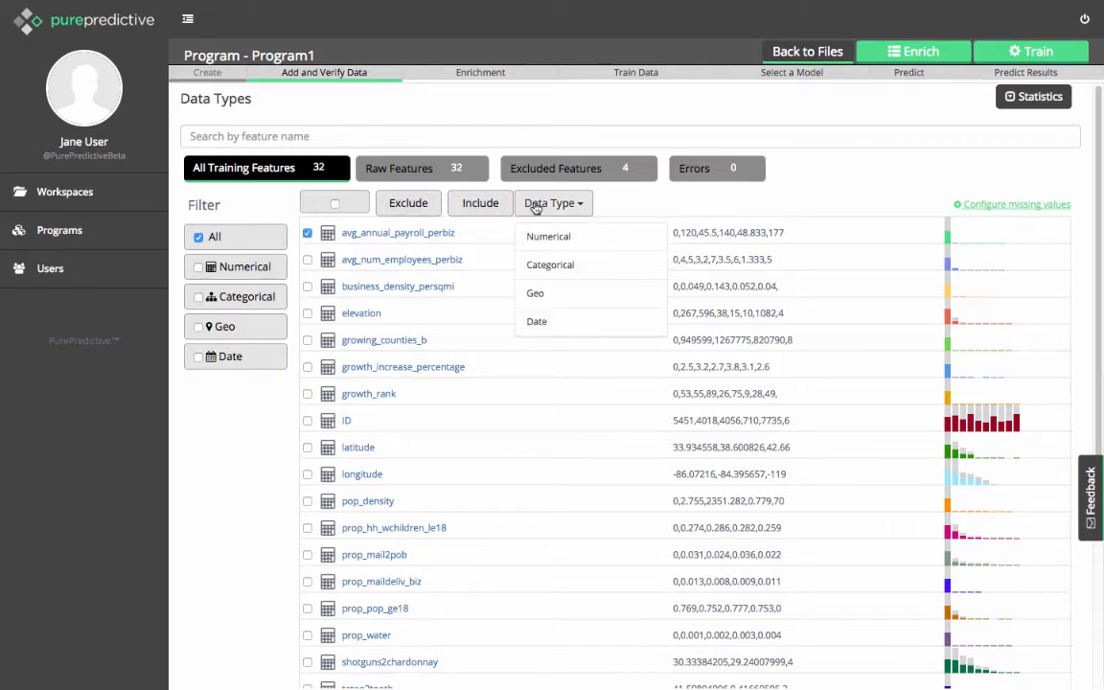
pyautogui.click(548, 204)
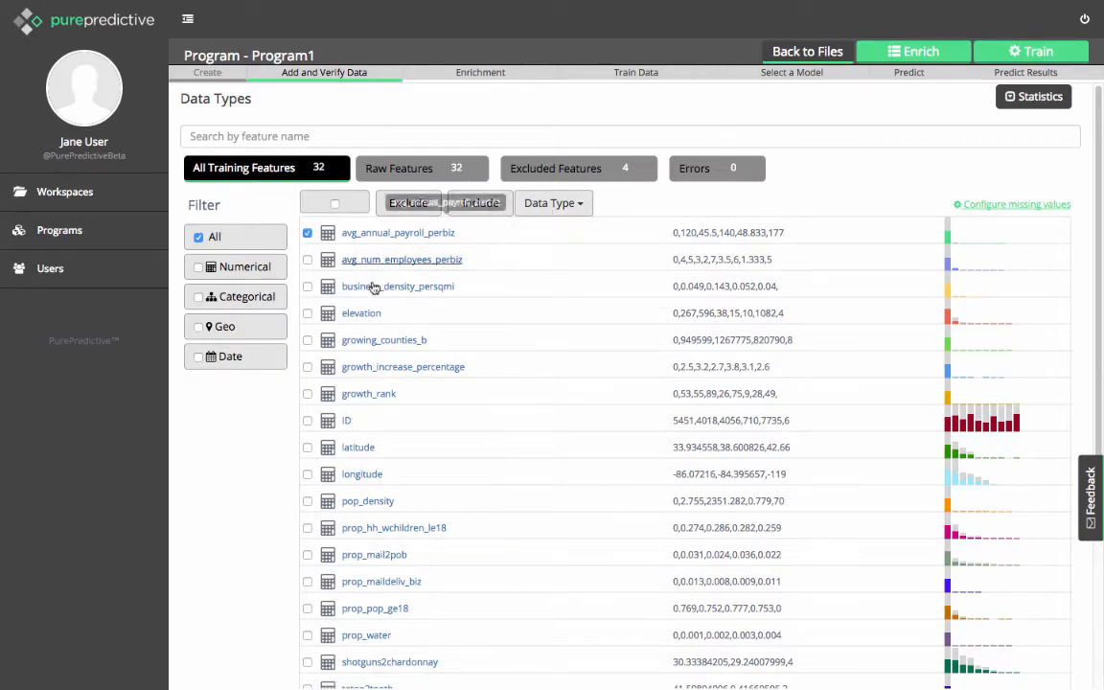
pyautogui.click(308, 233)
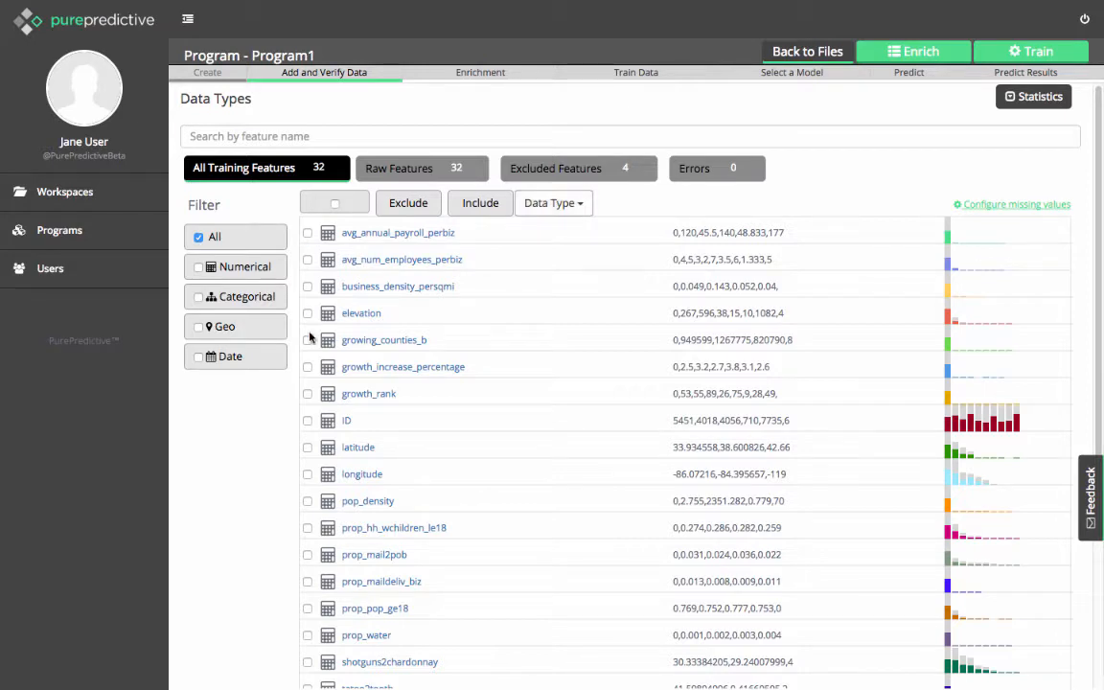
# Exclude the ID feature from the training features and review the configured missing value strings.
pyautogui.click(307, 420)
pyautogui.click(412, 204)
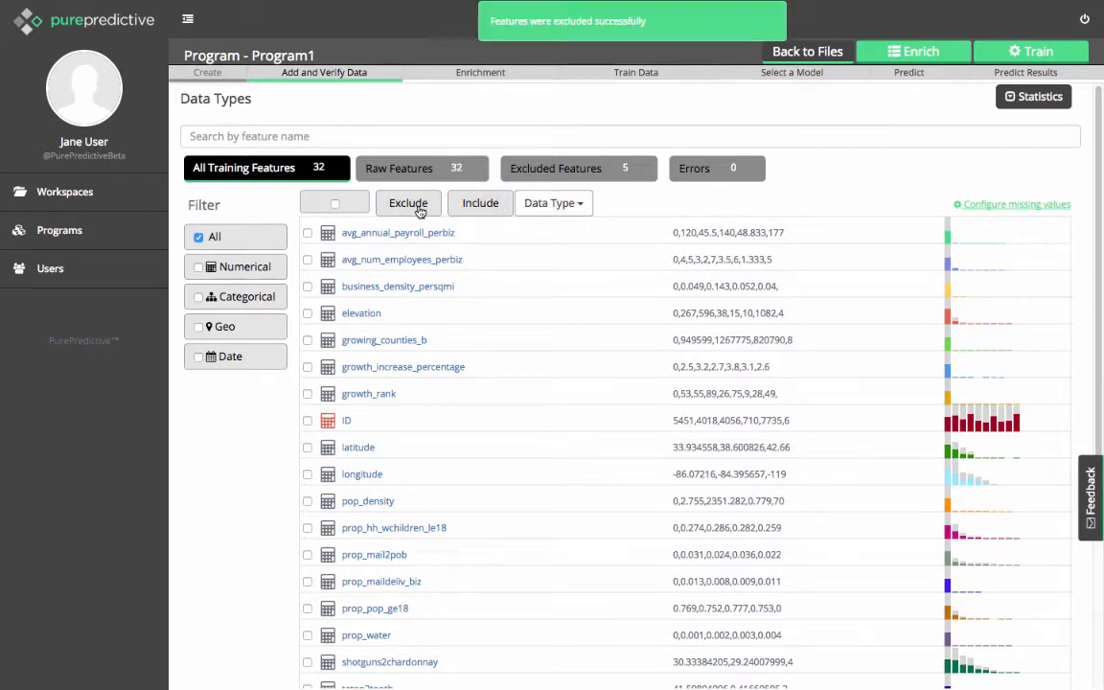
pyautogui.click(1008, 206)
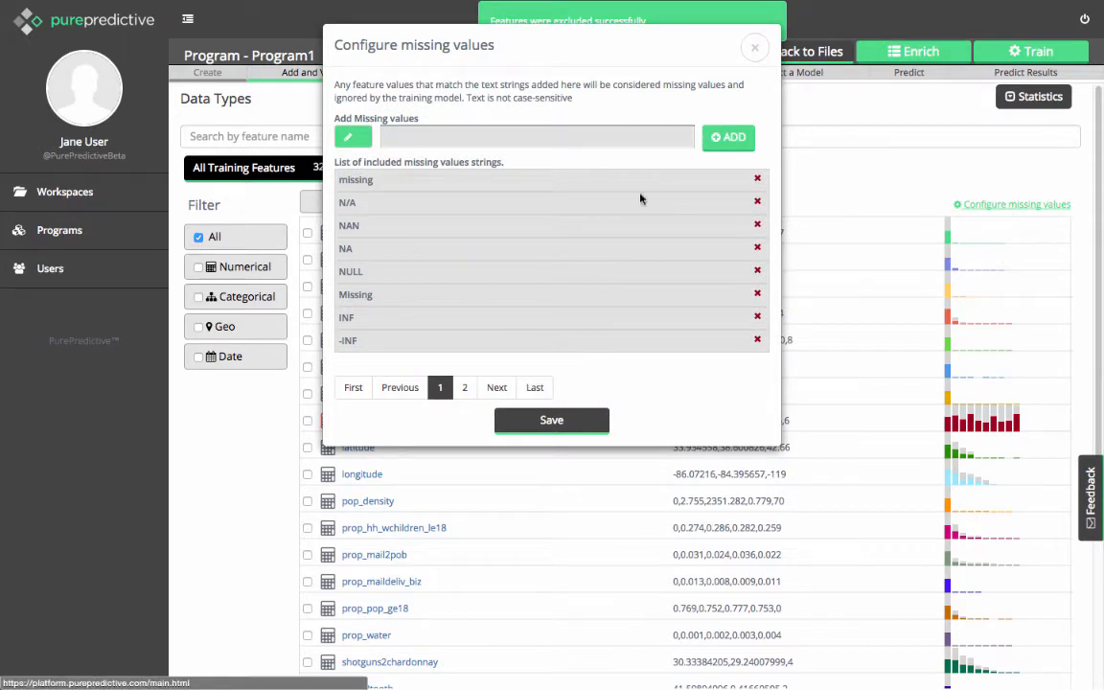
pyautogui.click(753, 47)
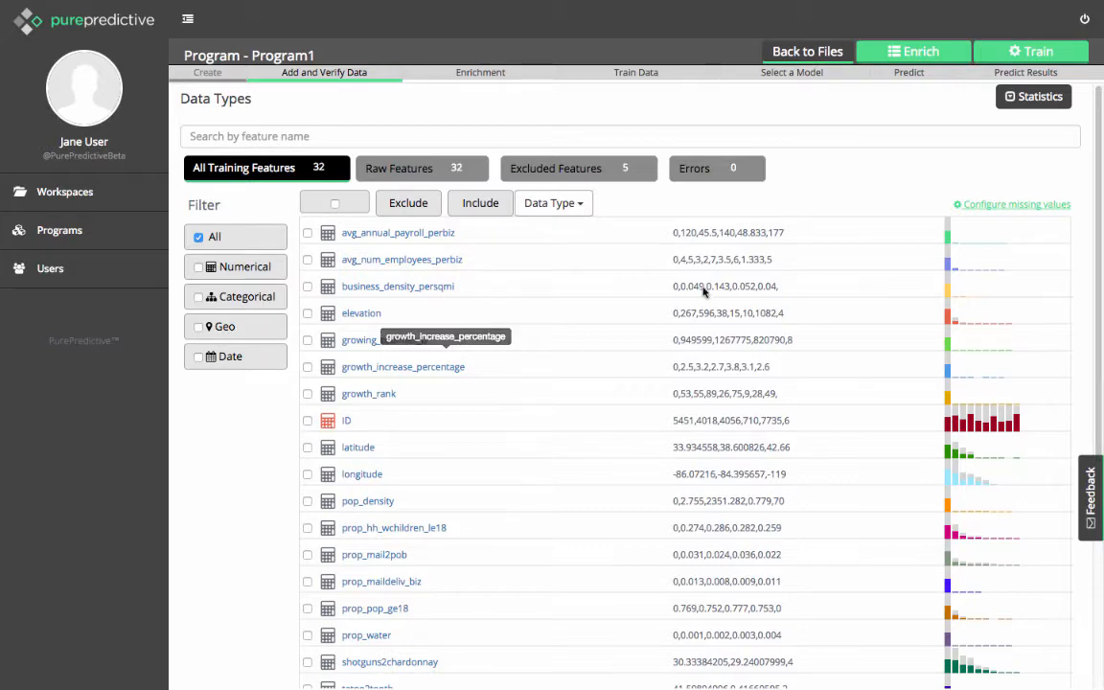
# Select the dow, month, year, DBG and DBD enrichments, and add zcdem with Zip newzip1 and State zc_state.
pyautogui.click(910, 52)
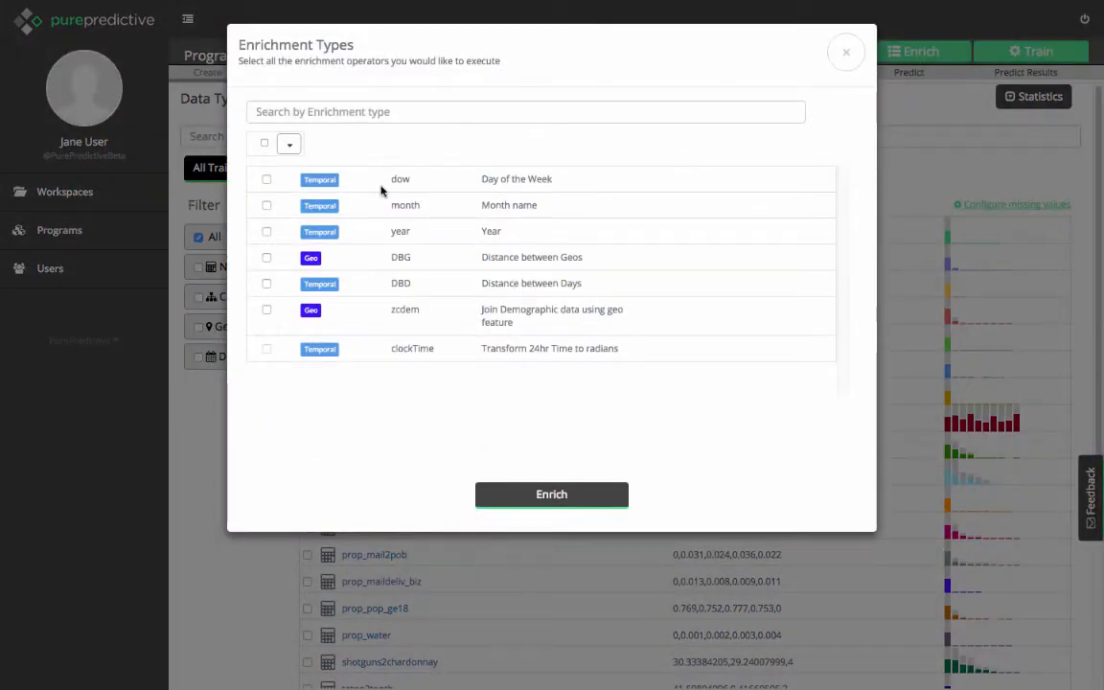
pyautogui.click(265, 144)
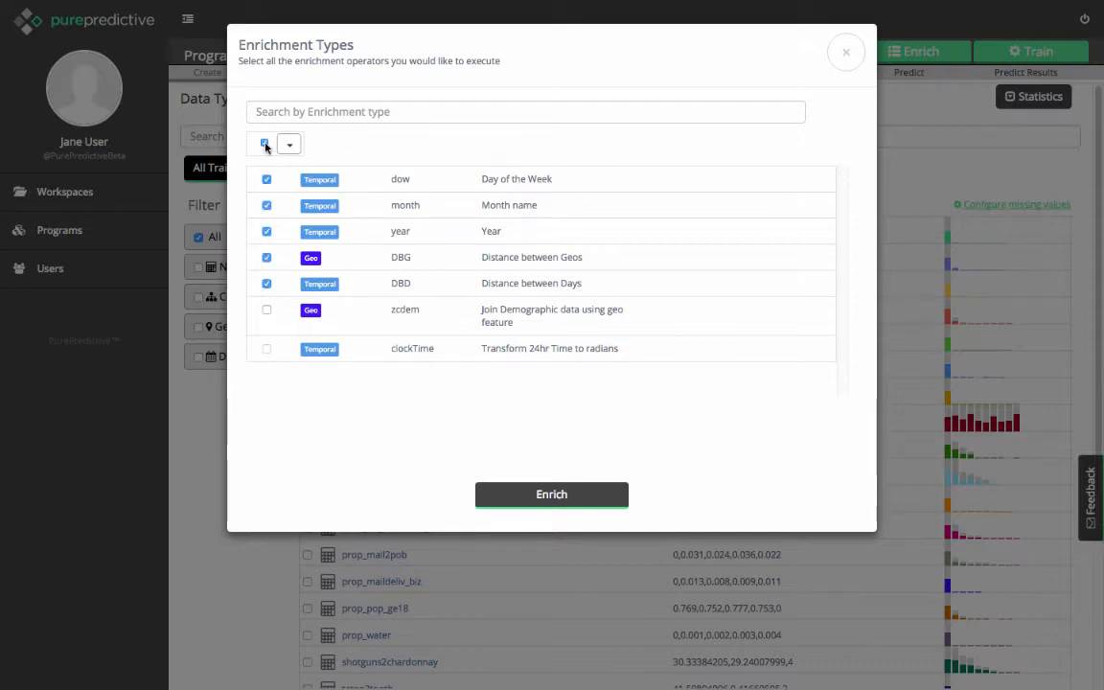
pyautogui.click(266, 312)
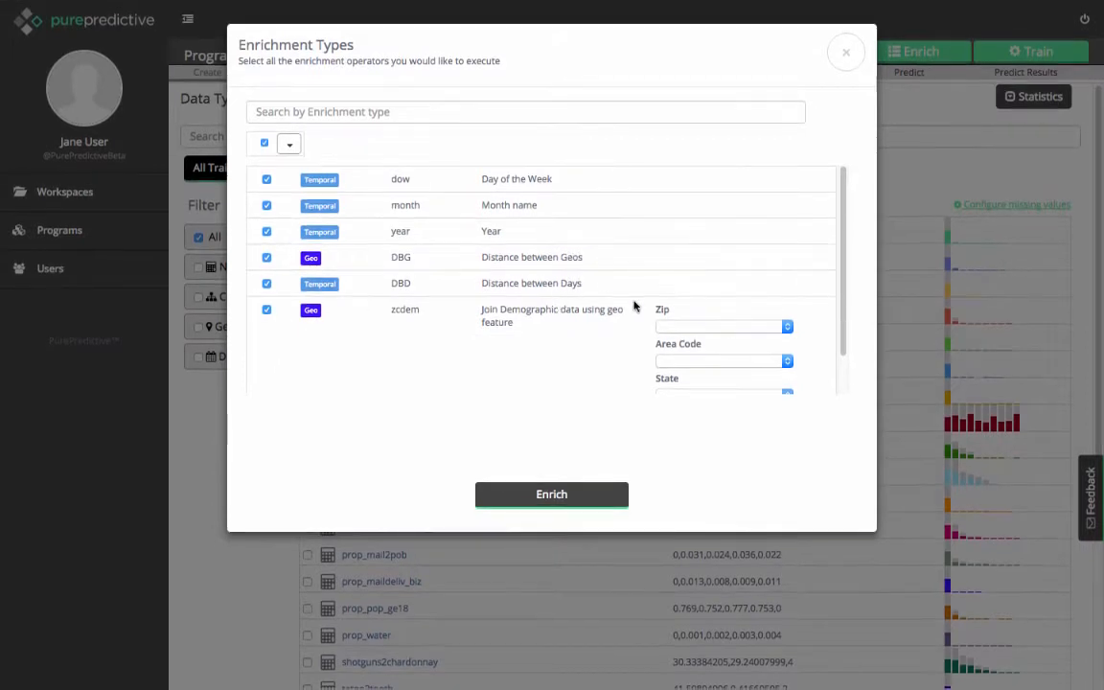
pyautogui.click(692, 327)
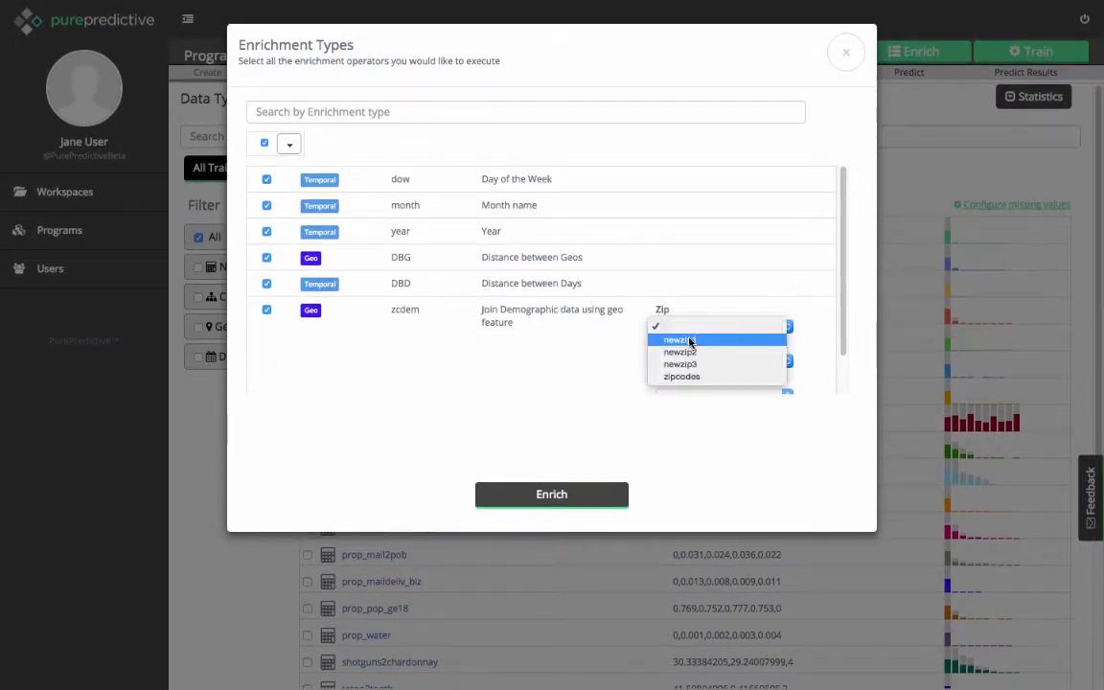
pyautogui.click(690, 341)
pyautogui.moveTo(845, 279); pyautogui.dragTo(845, 331)
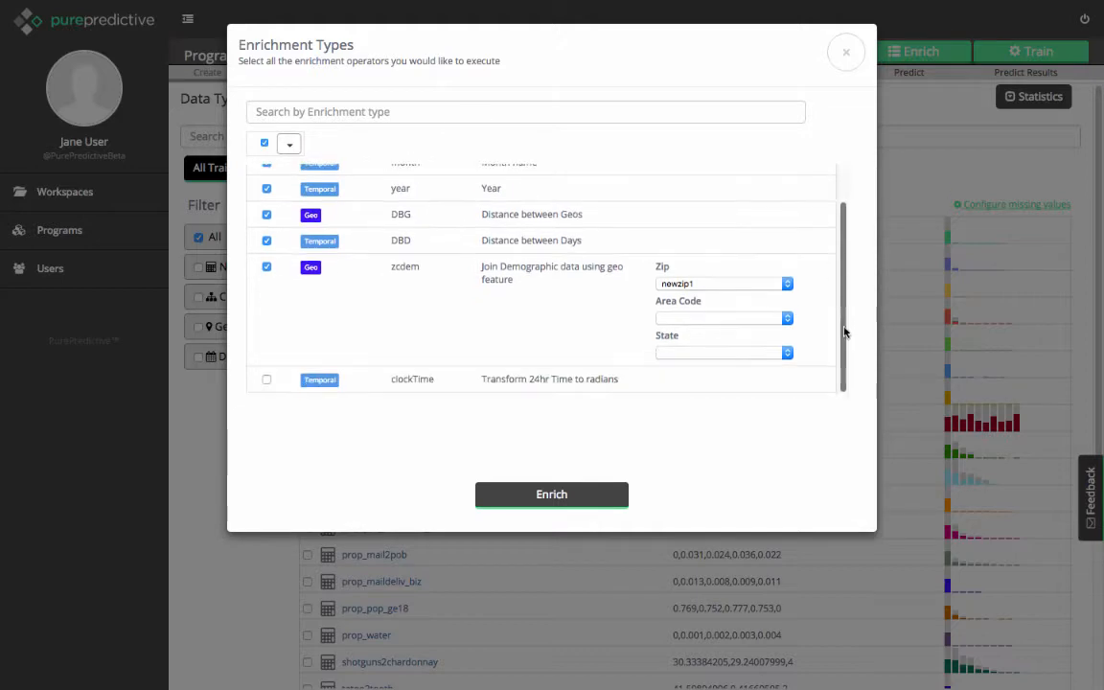
pyautogui.click(787, 352)
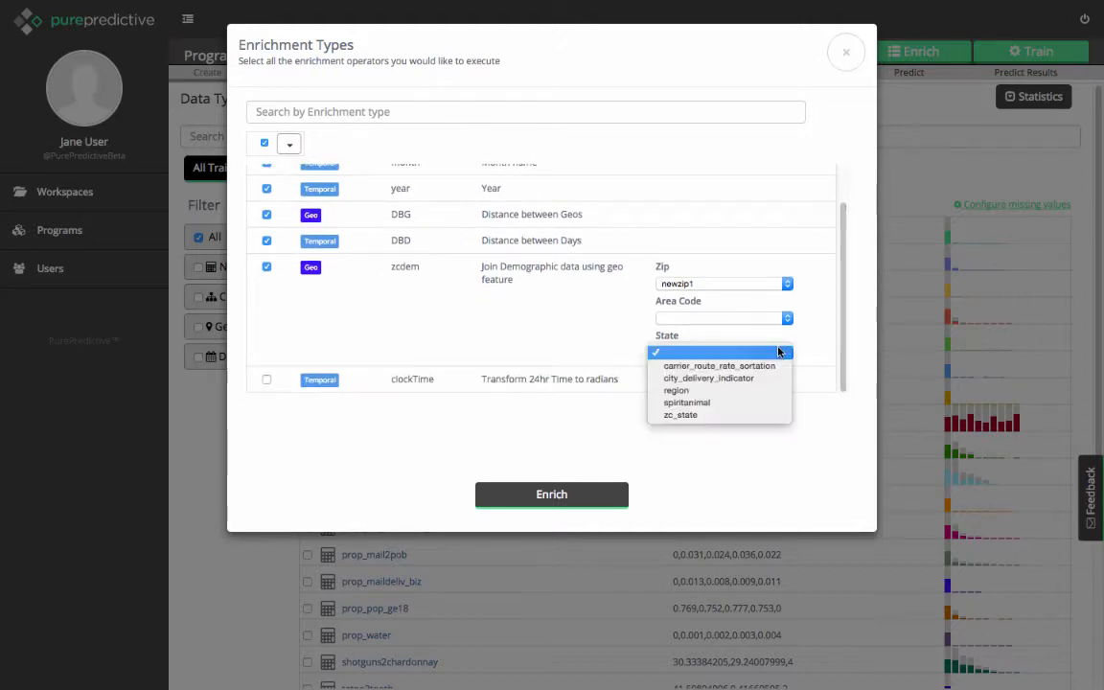
pyautogui.click(727, 416)
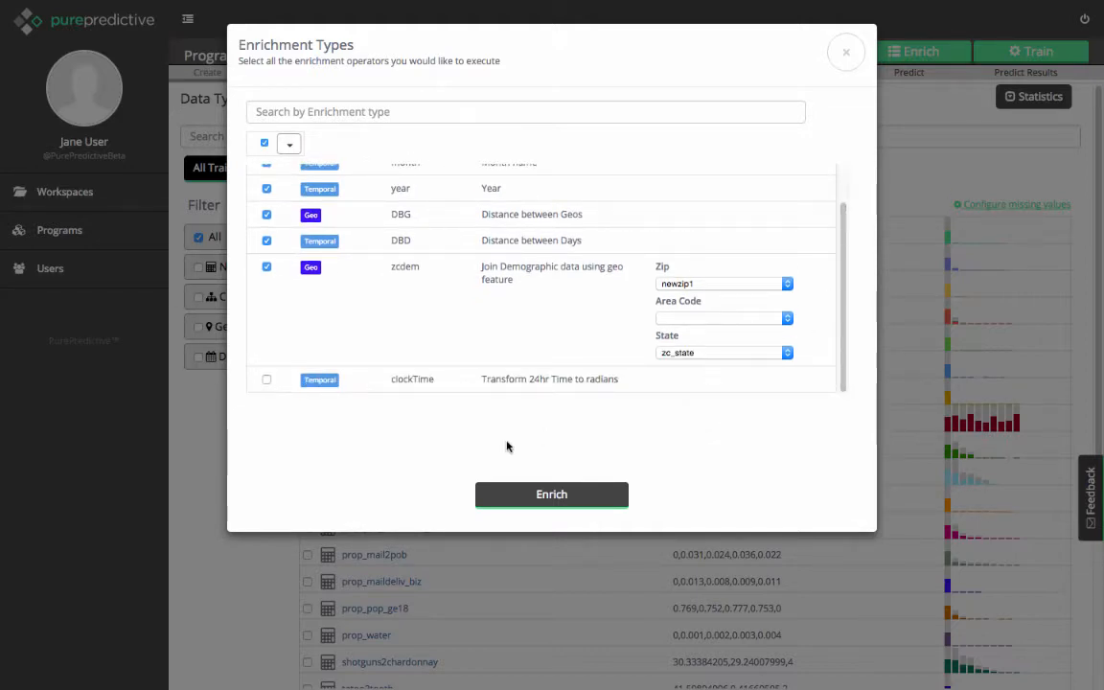
# Add the clockTime enrichment with date1 as its date and start enriching the data.
pyautogui.click(266, 379)
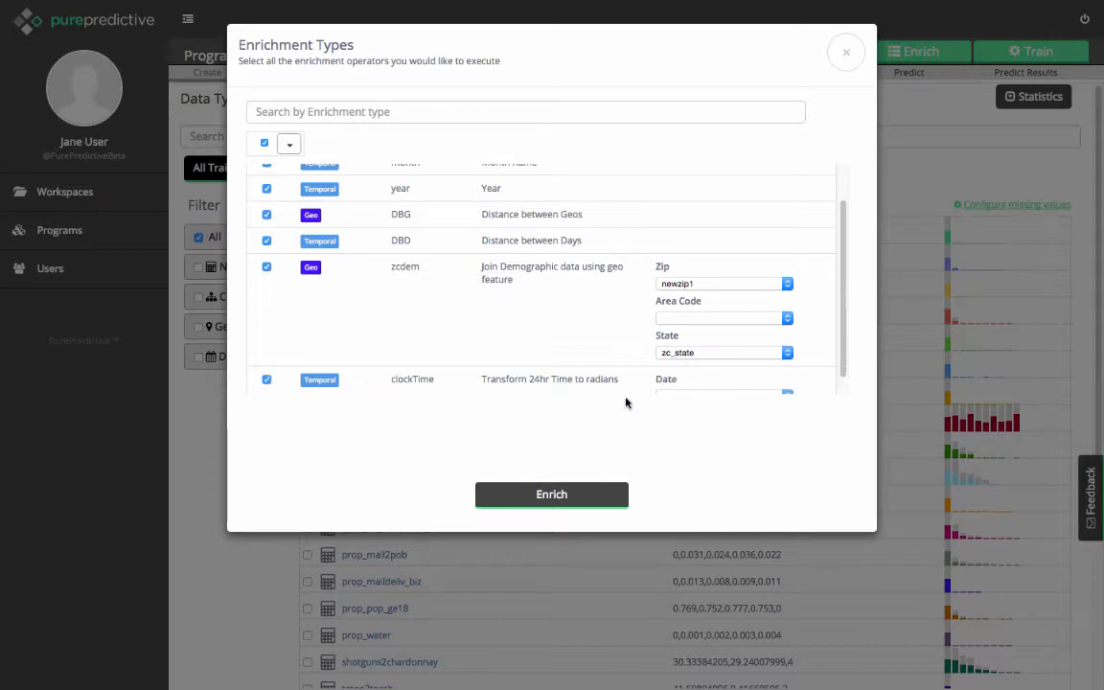
pyautogui.scroll(1, 772, 353)
pyautogui.scroll(-2, 772, 353)
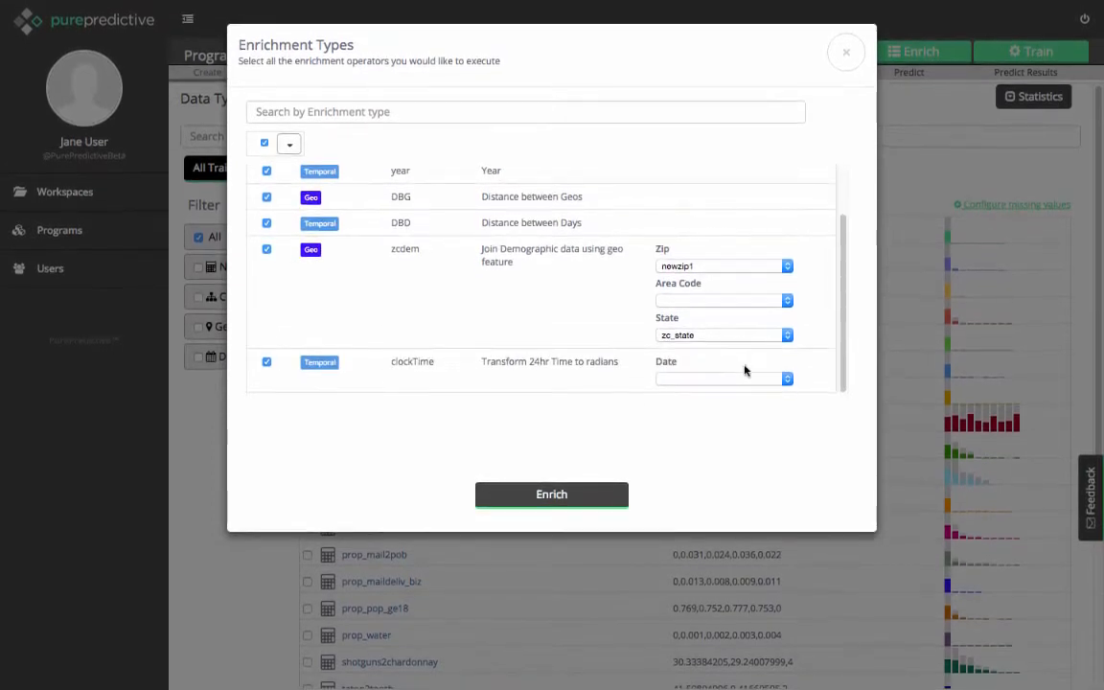
pyautogui.click(739, 380)
pyautogui.click(726, 392)
pyautogui.click(528, 495)
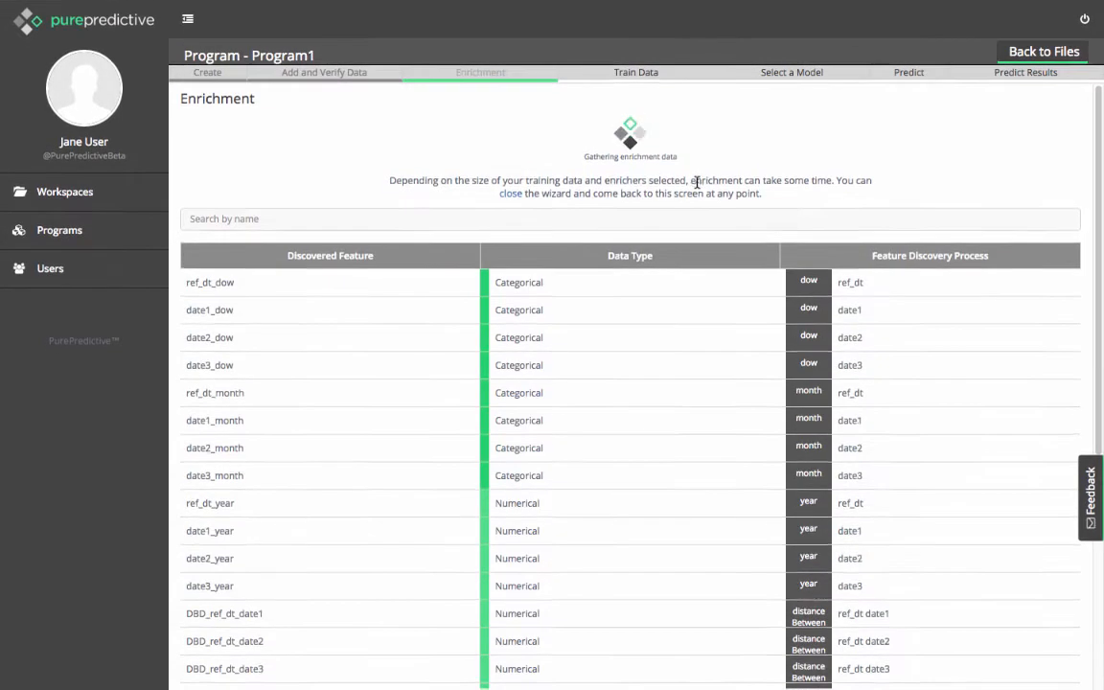
# Review the discovered enrichment features, including the last page of the list, and return to the first page.
pyautogui.scroll(-4, 696, 183)
pyautogui.scroll(4, 696, 182)
pyautogui.scroll(-4, 697, 182)
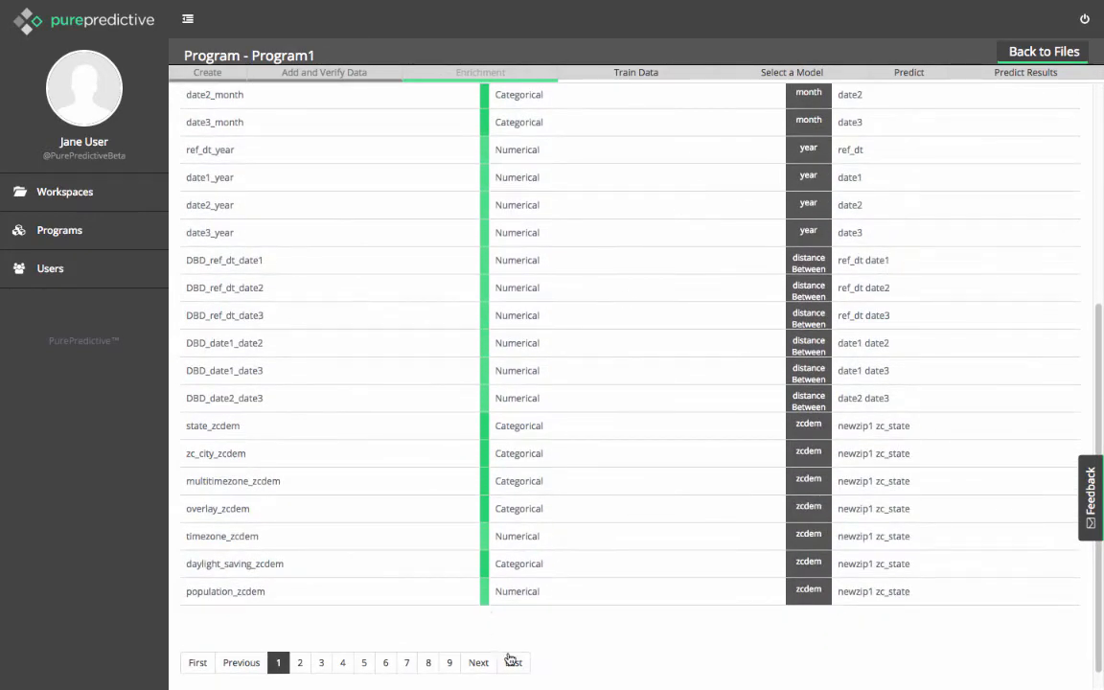
pyautogui.click(511, 659)
pyautogui.click(198, 591)
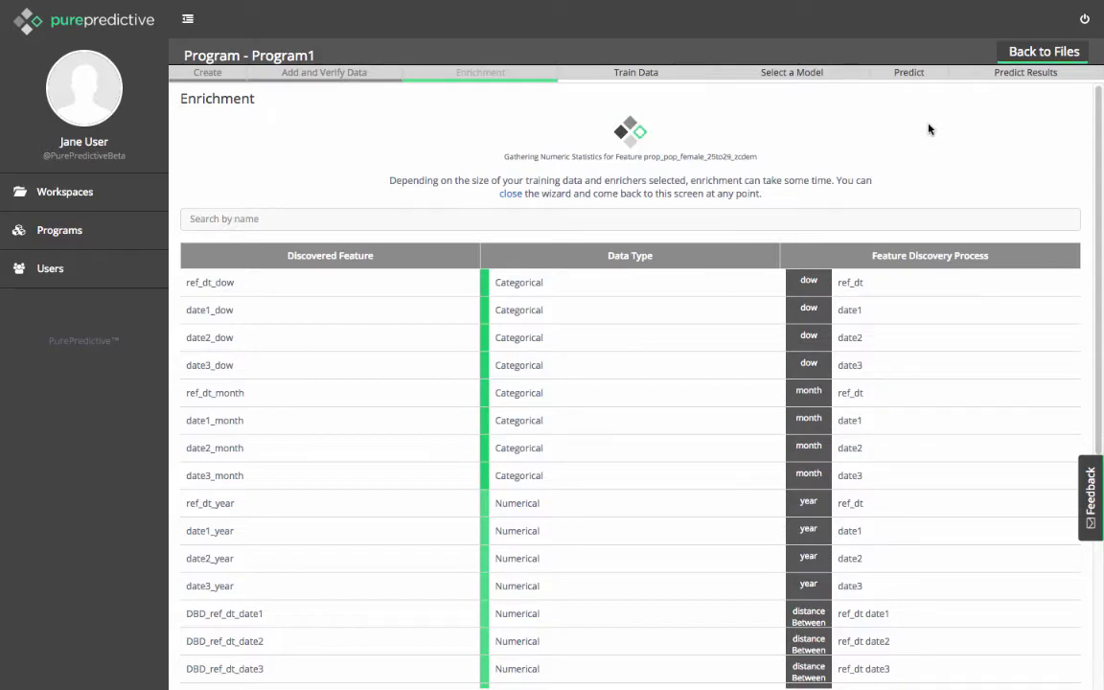
# Open the enriched data types and train Program1.
pyautogui.click(863, 53)
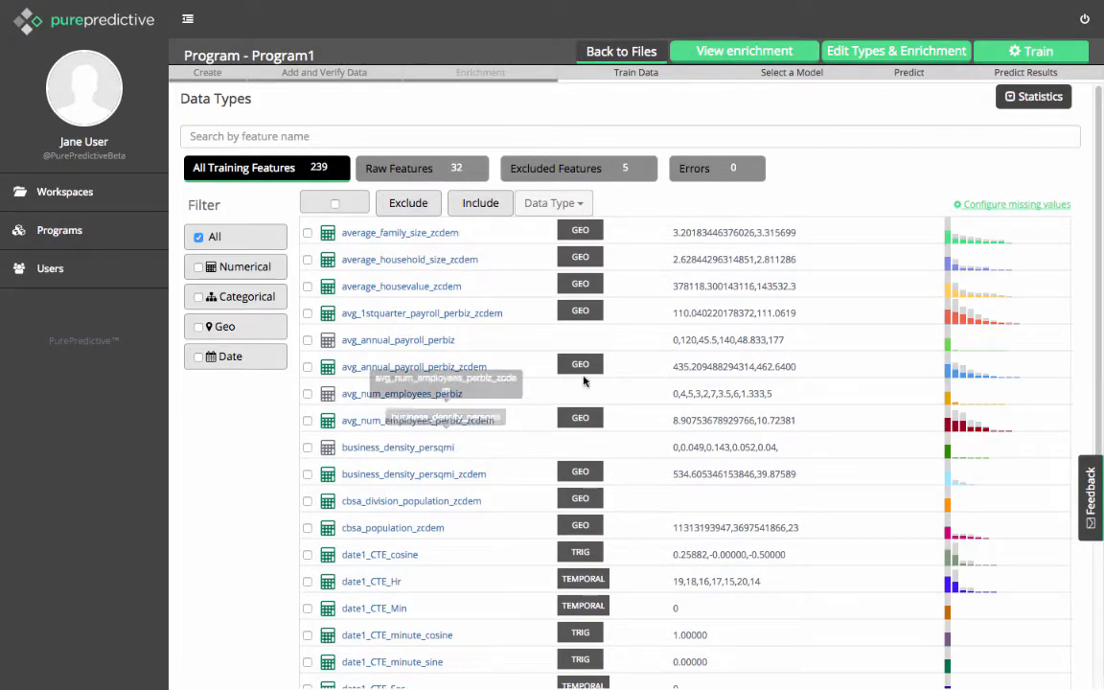
pyautogui.click(999, 55)
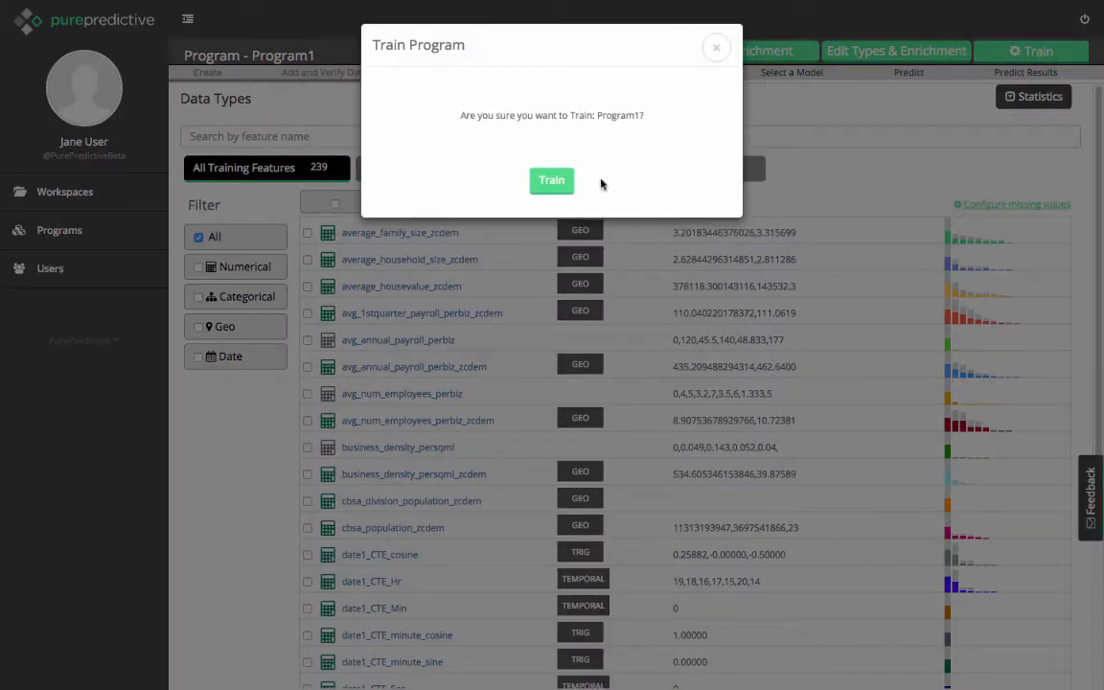
pyautogui.click(553, 183)
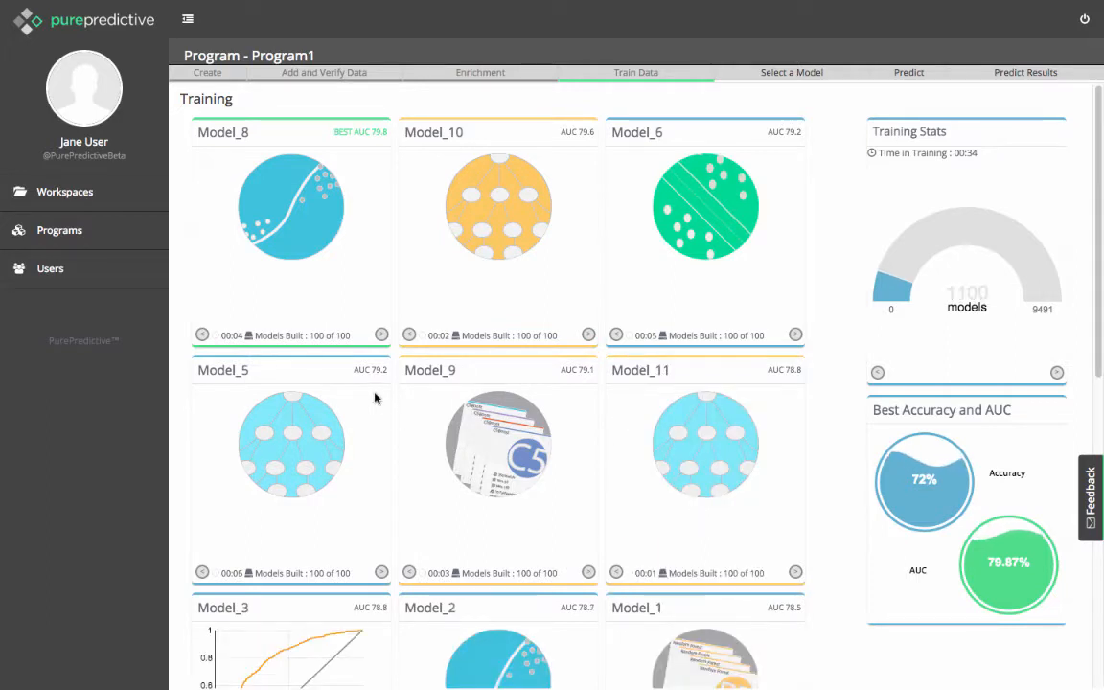
# Page through the Model_8 card to examine its performance statistics and ROC curve during training.
pyautogui.click(381, 336)
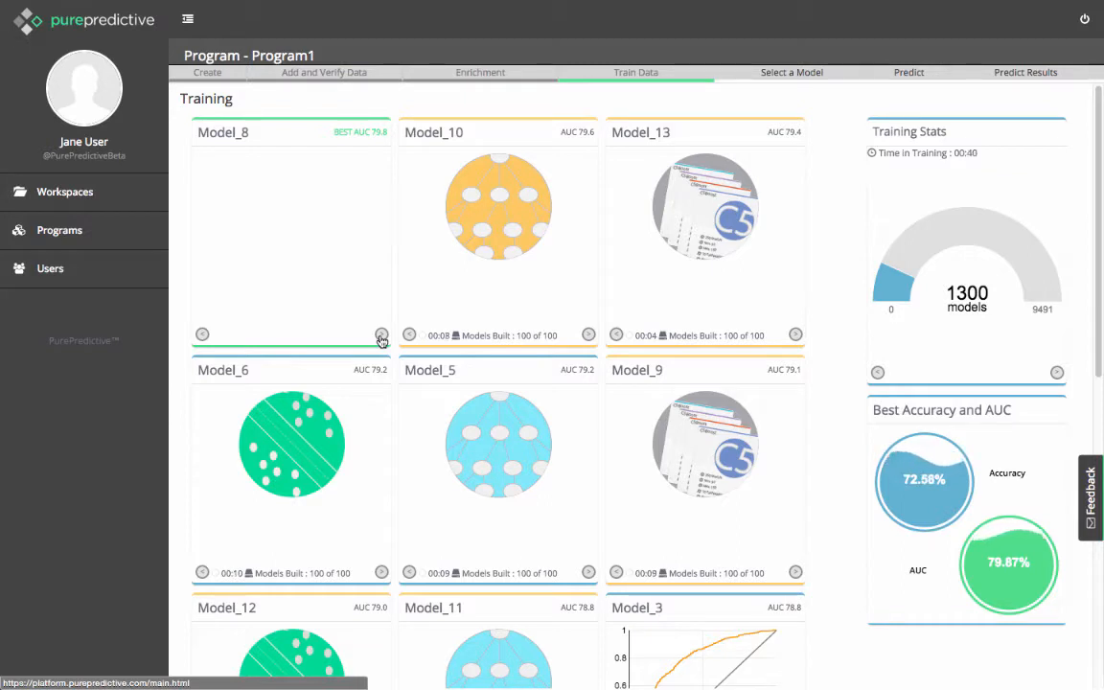
pyautogui.click(381, 335)
pyautogui.click(382, 335)
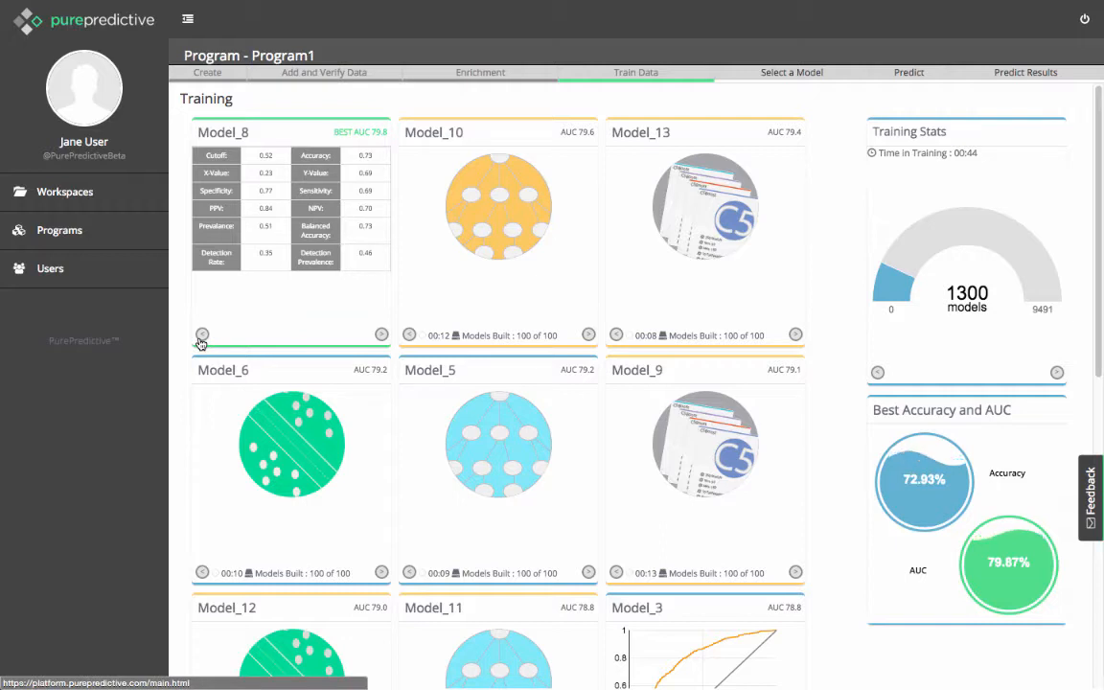
pyautogui.click(202, 335)
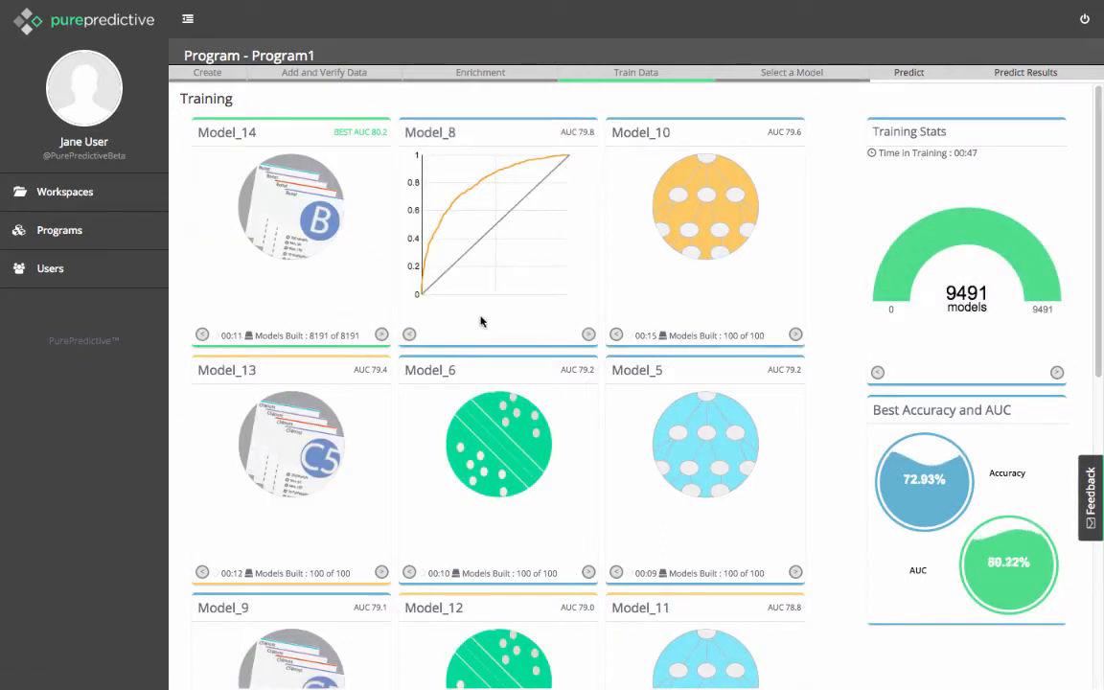
# Page through the Model_14 card to examine its confusion matrix, performance statistics and ROC curve.
pyautogui.click(381, 335)
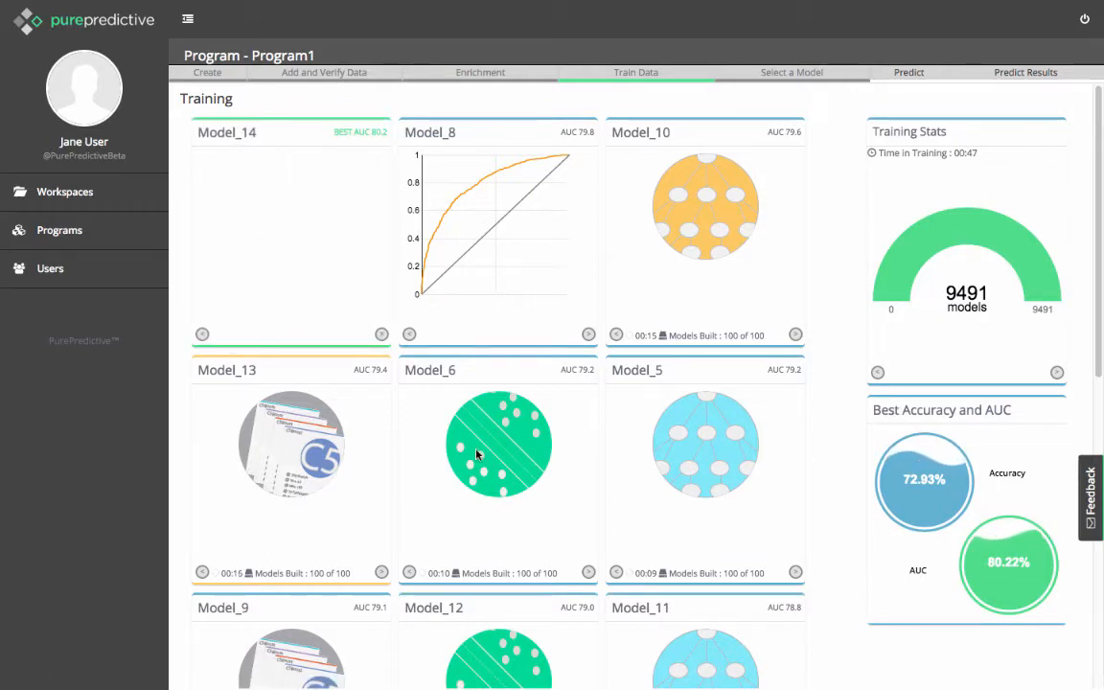
pyautogui.click(382, 334)
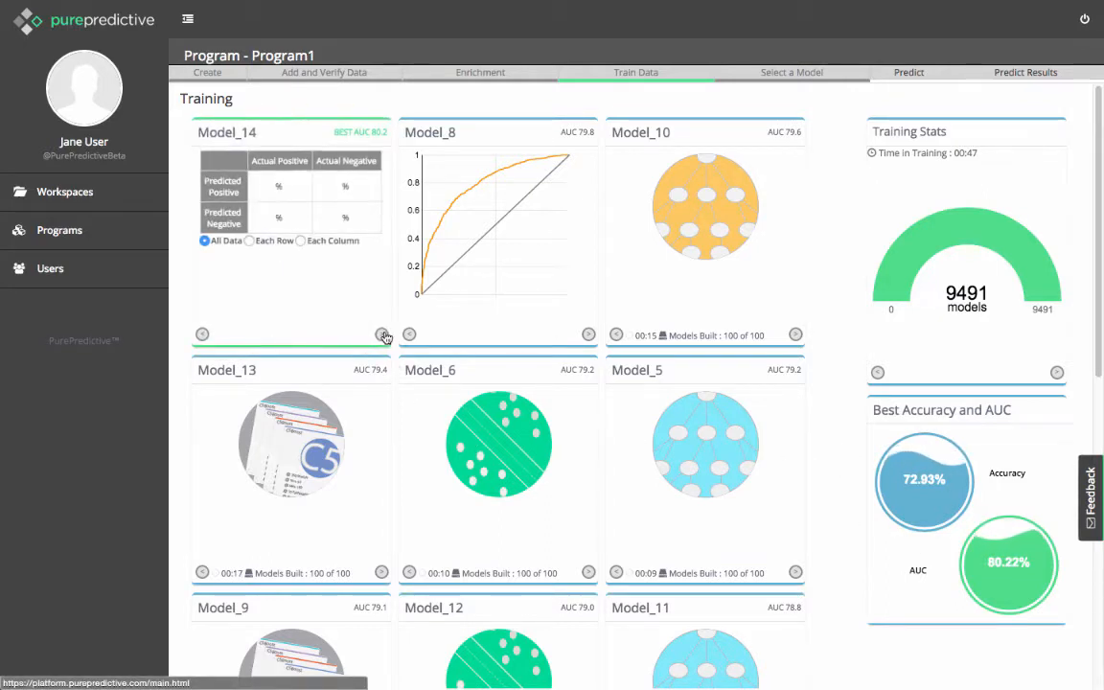
pyautogui.click(381, 334)
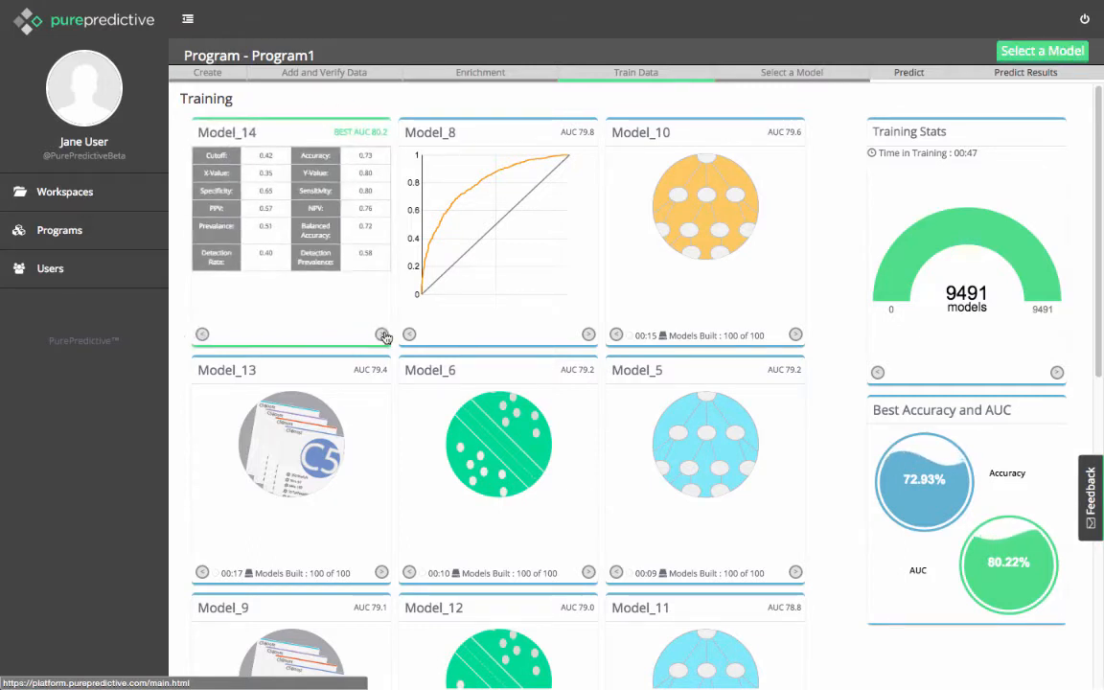
pyautogui.click(382, 335)
pyautogui.click(382, 334)
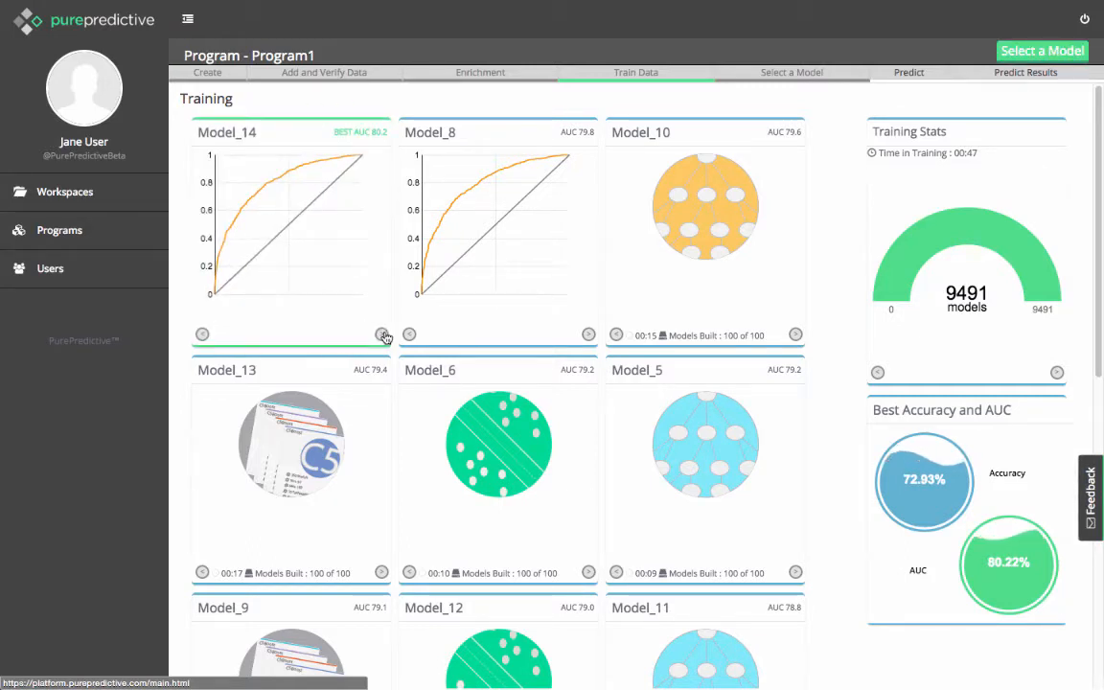
pyautogui.click(381, 334)
pyautogui.click(381, 334)
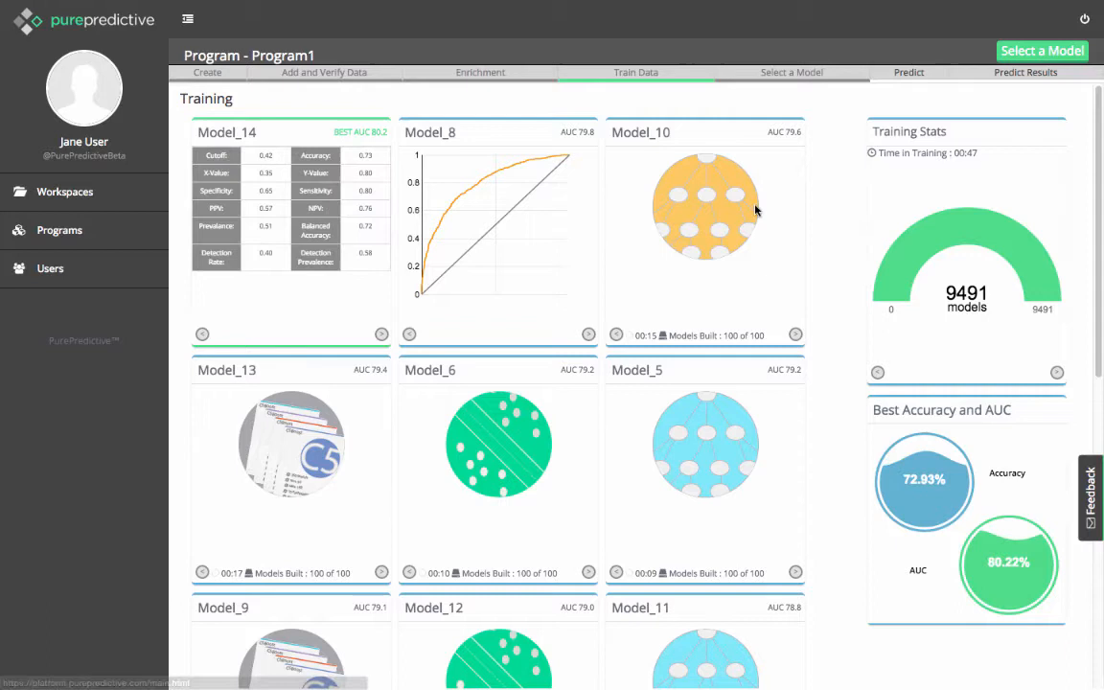
# Open the training results and hide Model_1, Model_3, Model_12 and Model_8 from the ROC curve comparison.
pyautogui.click(1057, 59)
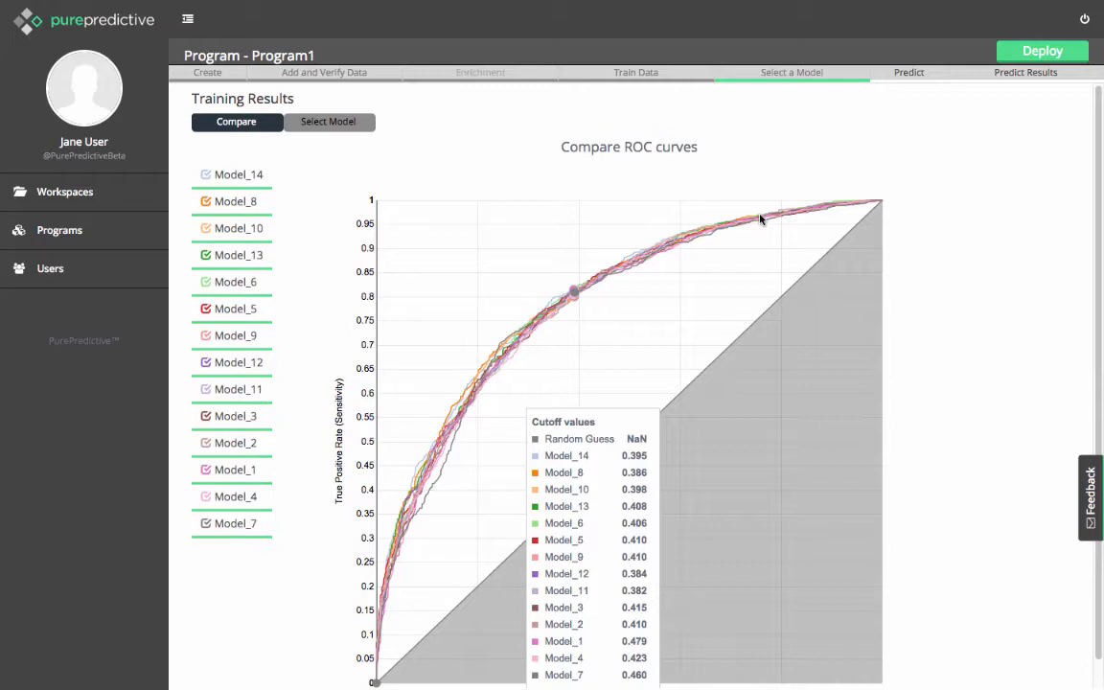
pyautogui.click(205, 470)
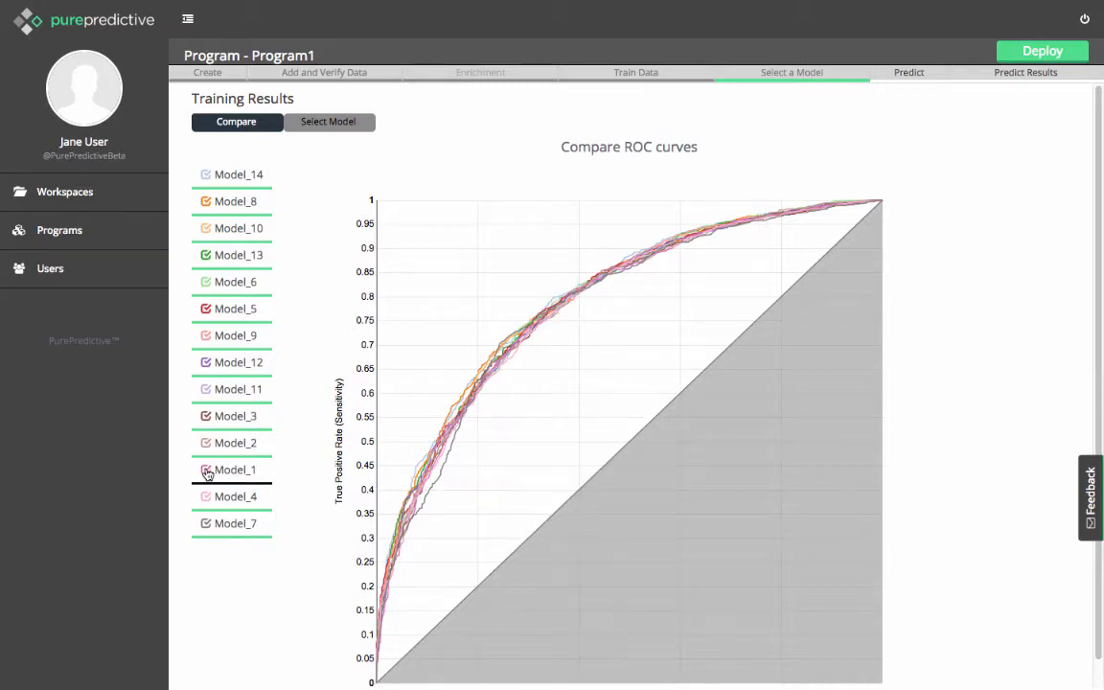
pyautogui.click(205, 416)
pyautogui.click(205, 362)
pyautogui.click(205, 201)
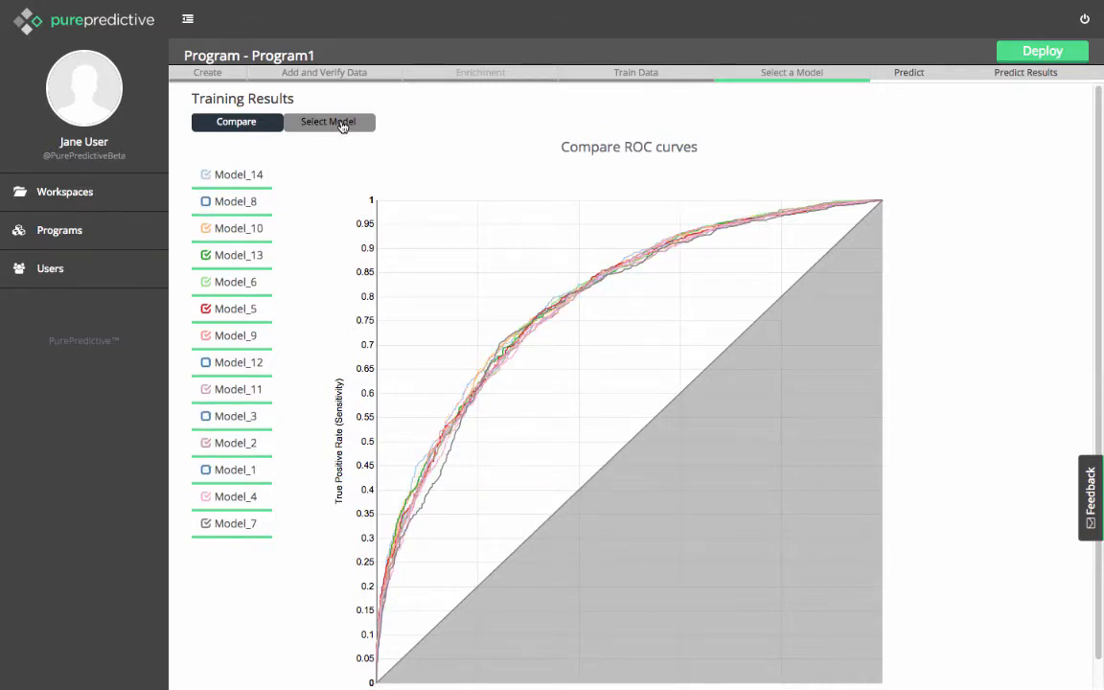
# Open the detailed results of Model_14 and show its confusion matrix percentages for each row.
pyautogui.click(342, 127)
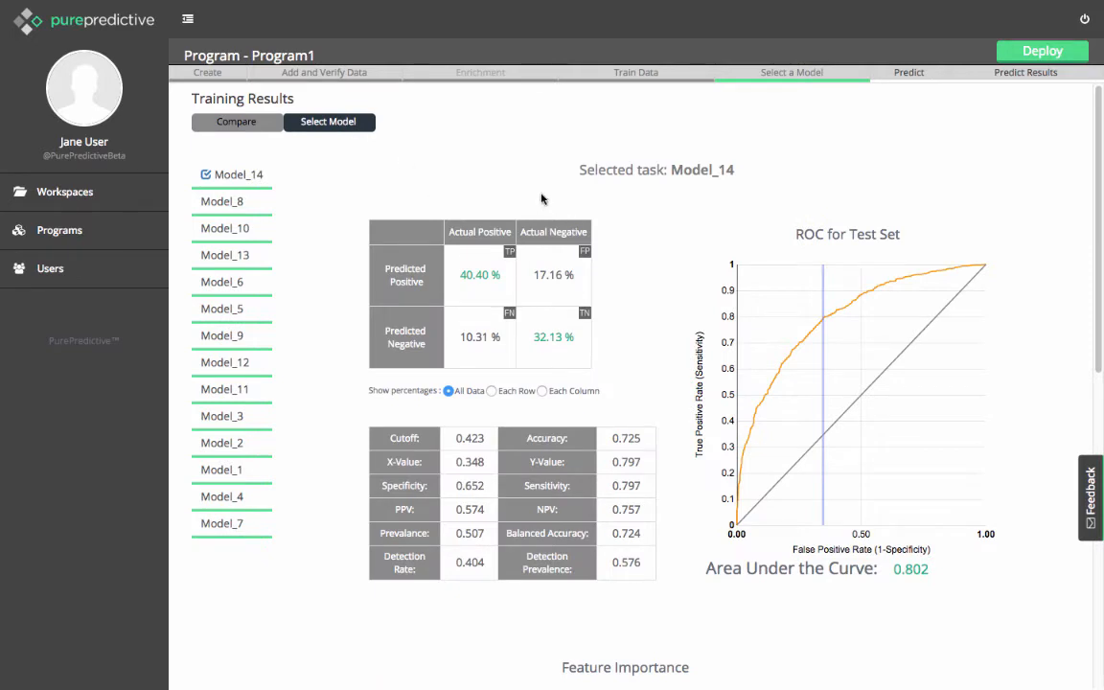
pyautogui.click(492, 391)
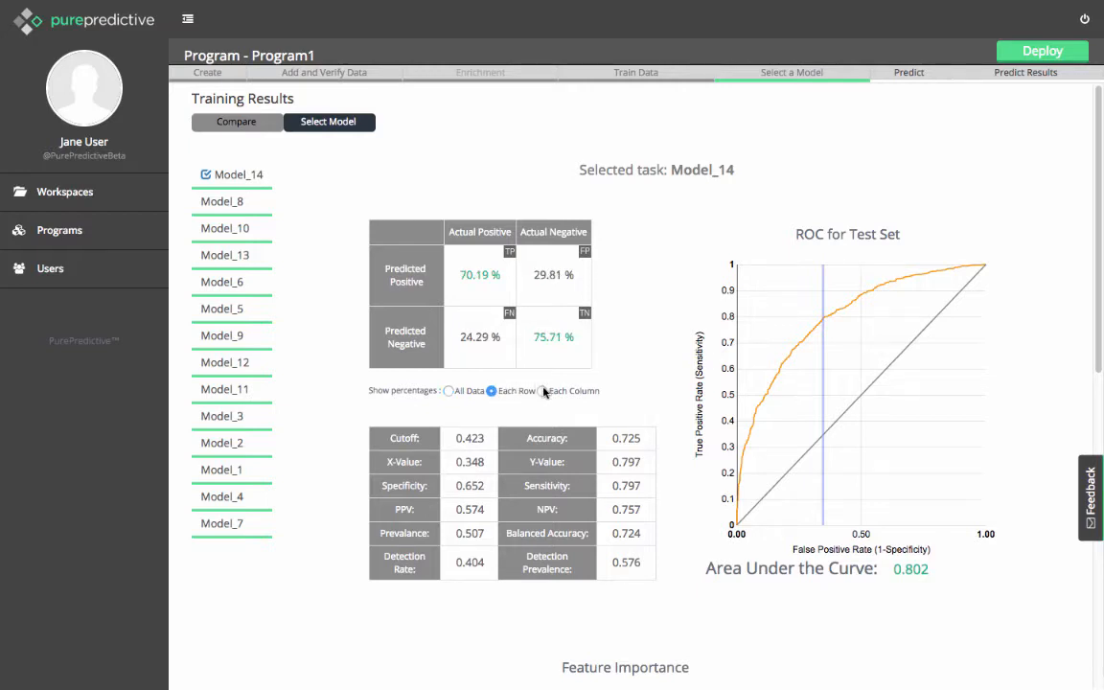
# Show Model_14's confusion matrix percentages for each column, return them to all data, and review the feature importance chart.
pyautogui.click(542, 391)
pyautogui.click(447, 390)
pyautogui.moveTo(754, 387)
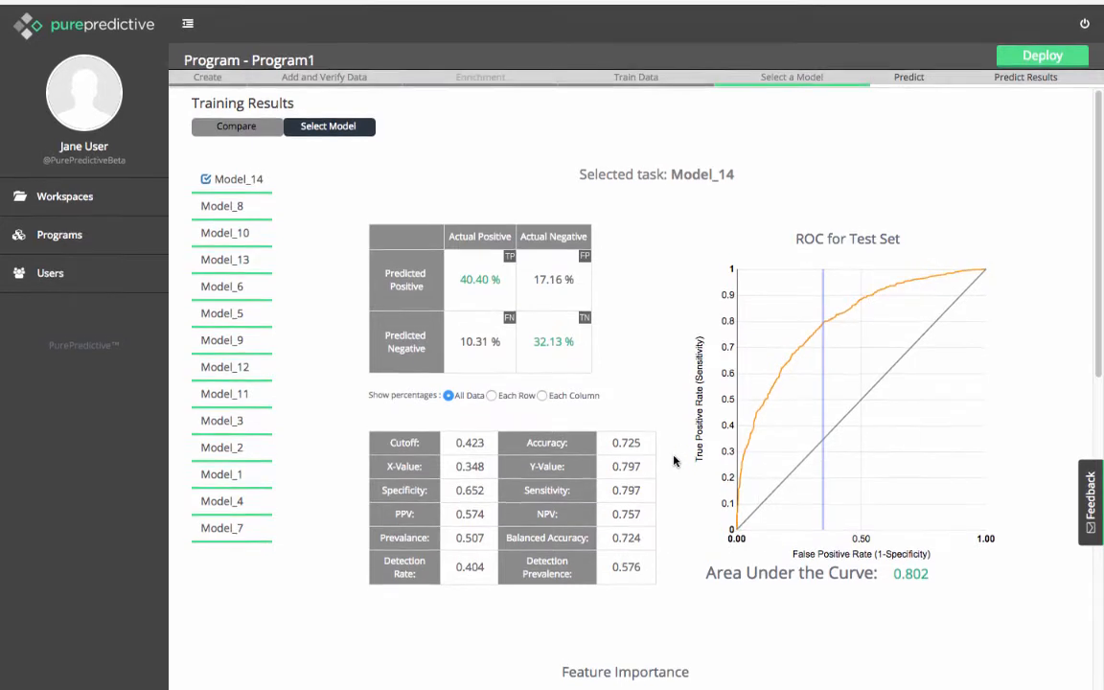
pyautogui.scroll(-5, 674, 461)
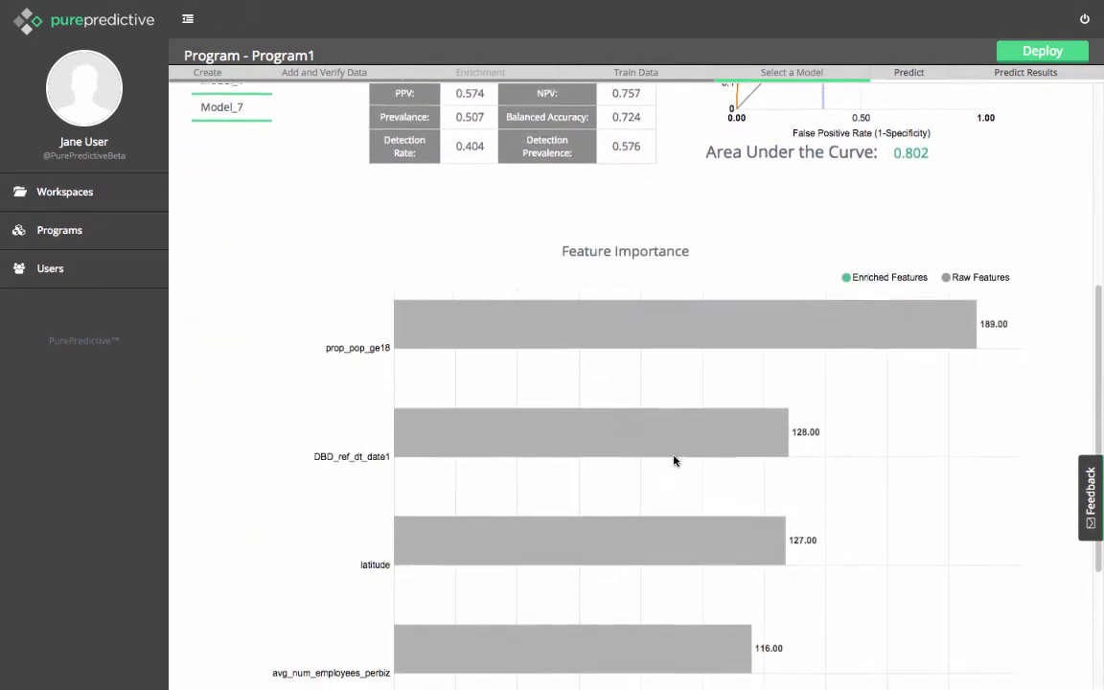
pyautogui.scroll(5, 707, 461)
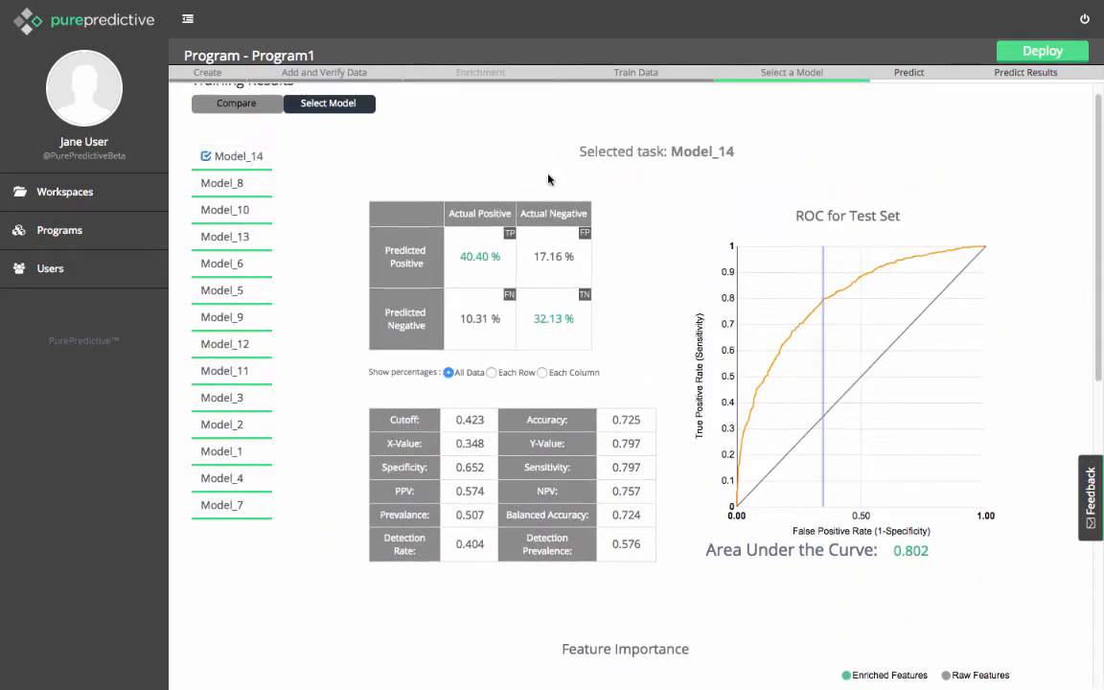
# Move Model_14's cutoff on the test set ROC curve to 0.418 and deploy the model.
pyautogui.moveTo(783, 374)
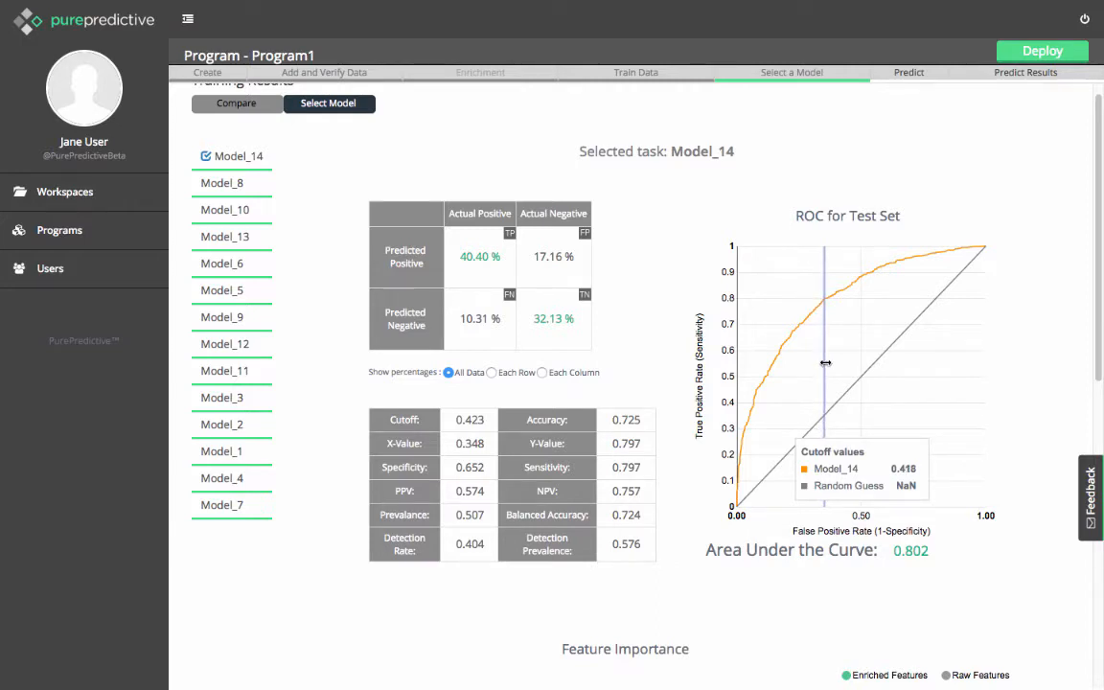
pyautogui.click(825, 363)
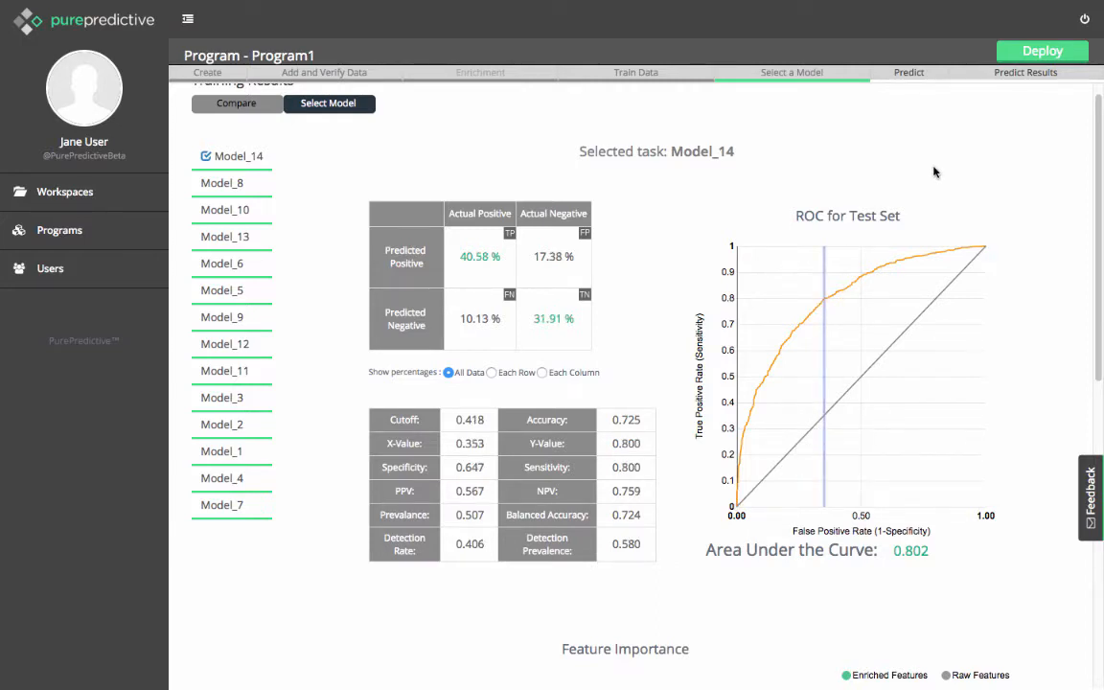
pyautogui.click(1053, 57)
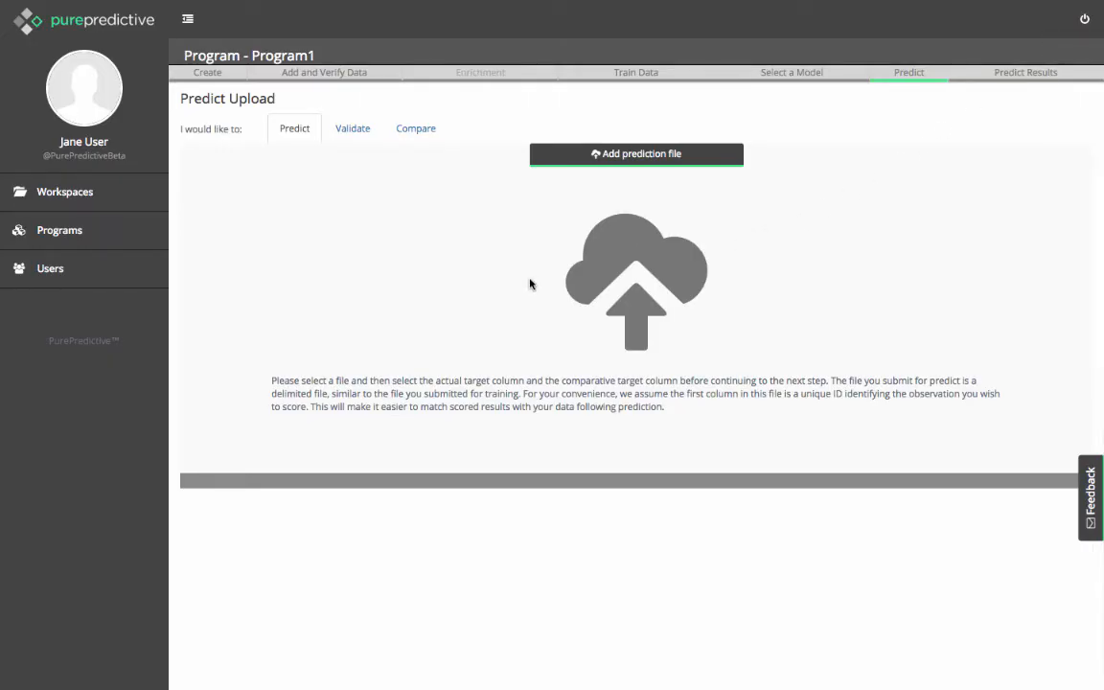
# Upload ZipData_Predict.csv from the Zip Data folder as a comma-delimited prediction file.
pyautogui.click(606, 159)
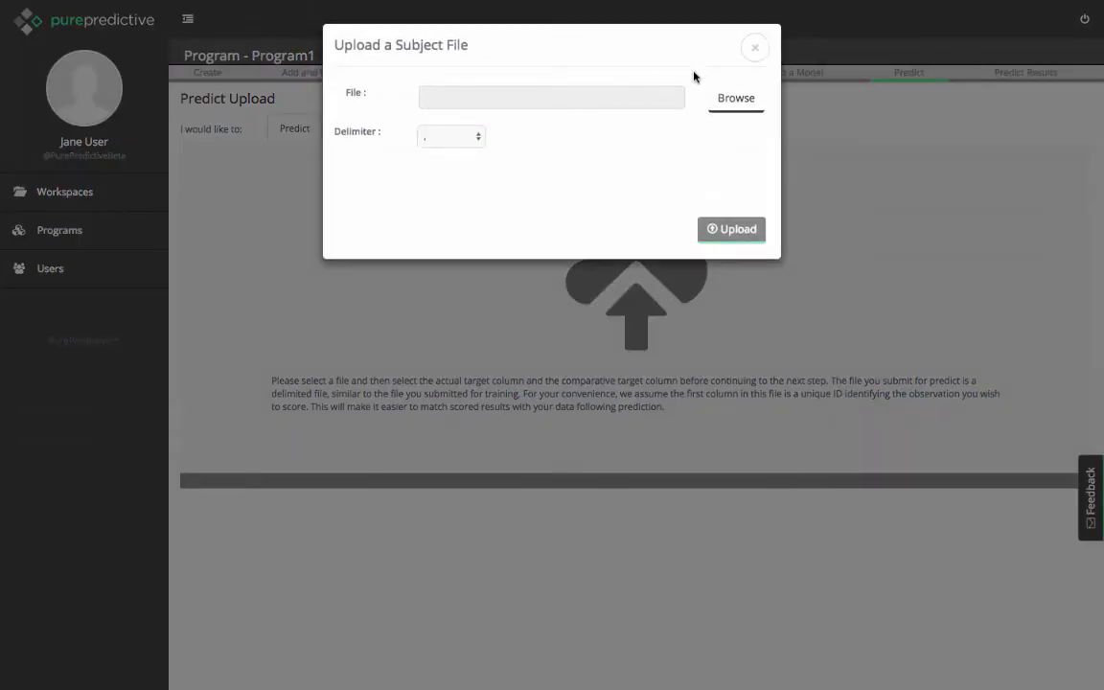
pyautogui.click(722, 108)
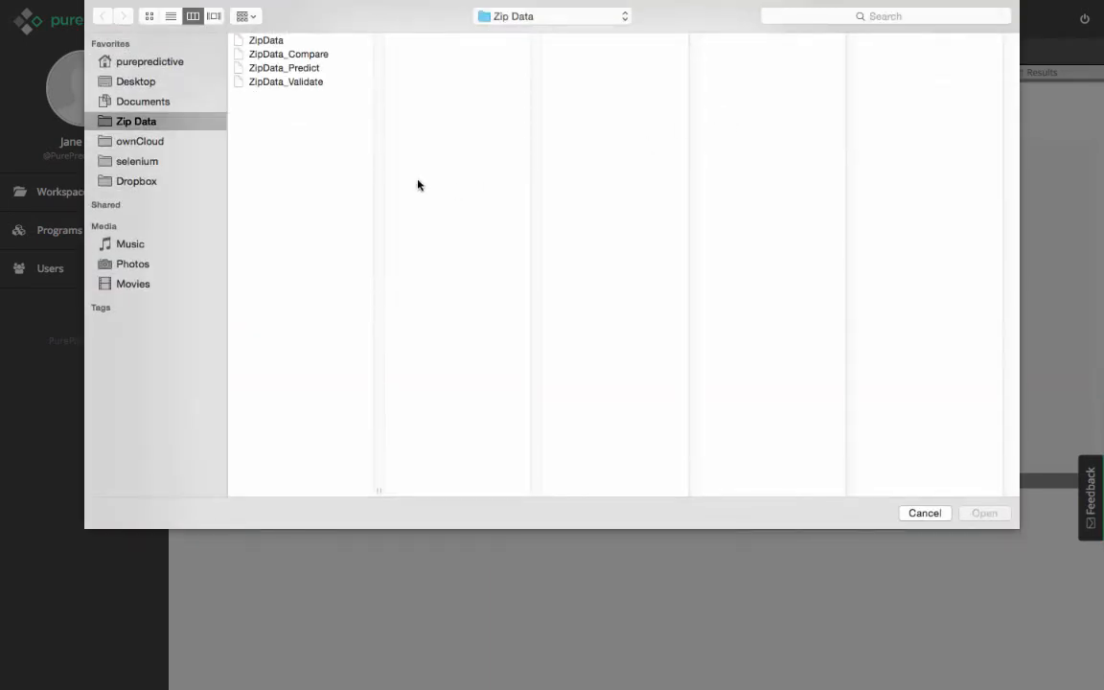
pyautogui.click(299, 71)
pyautogui.doubleClick(299, 70)
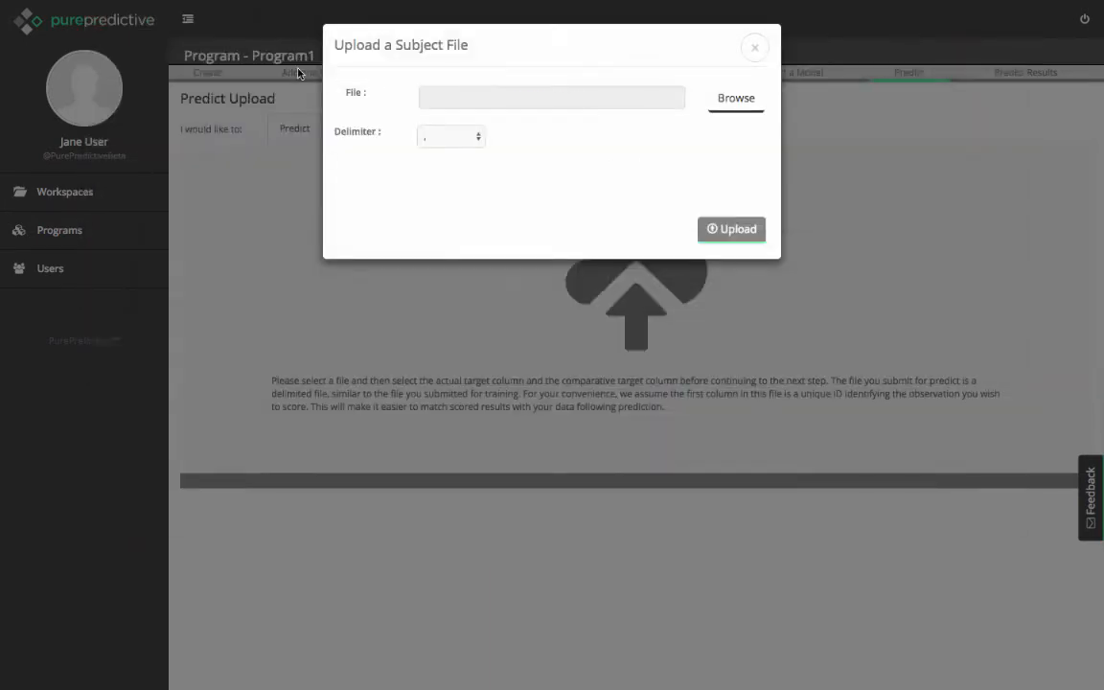
pyautogui.click(729, 229)
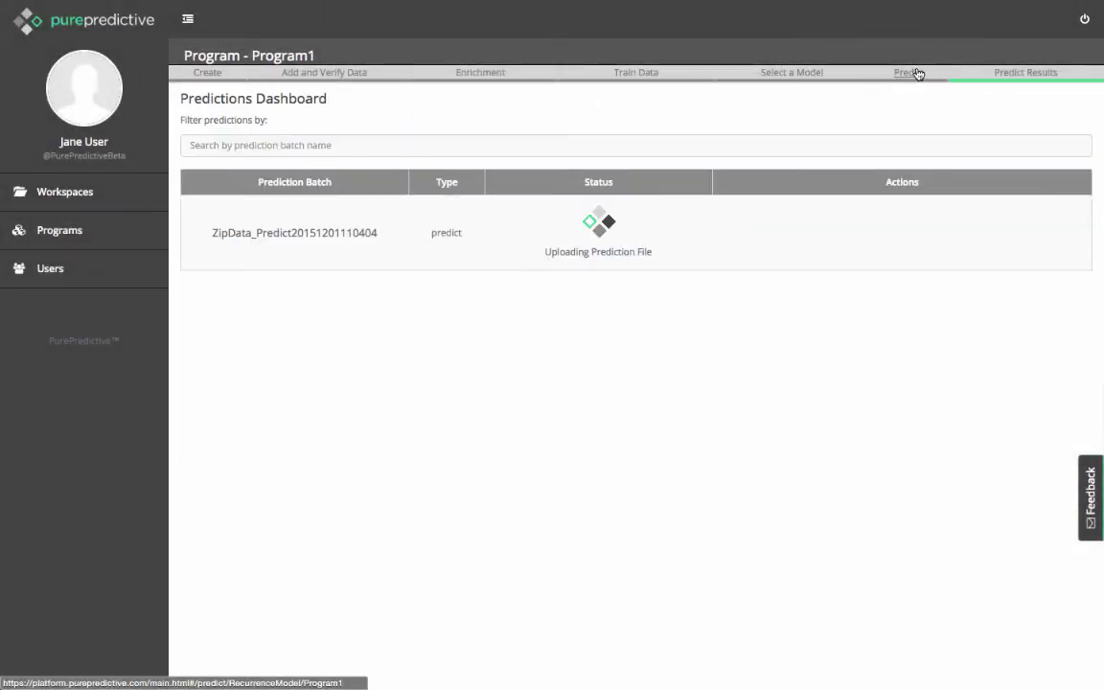
# Upload ZipData_Validate.csv as a validation file and run its prediction with yb_4_05 as the actual target column.
pyautogui.click(916, 72)
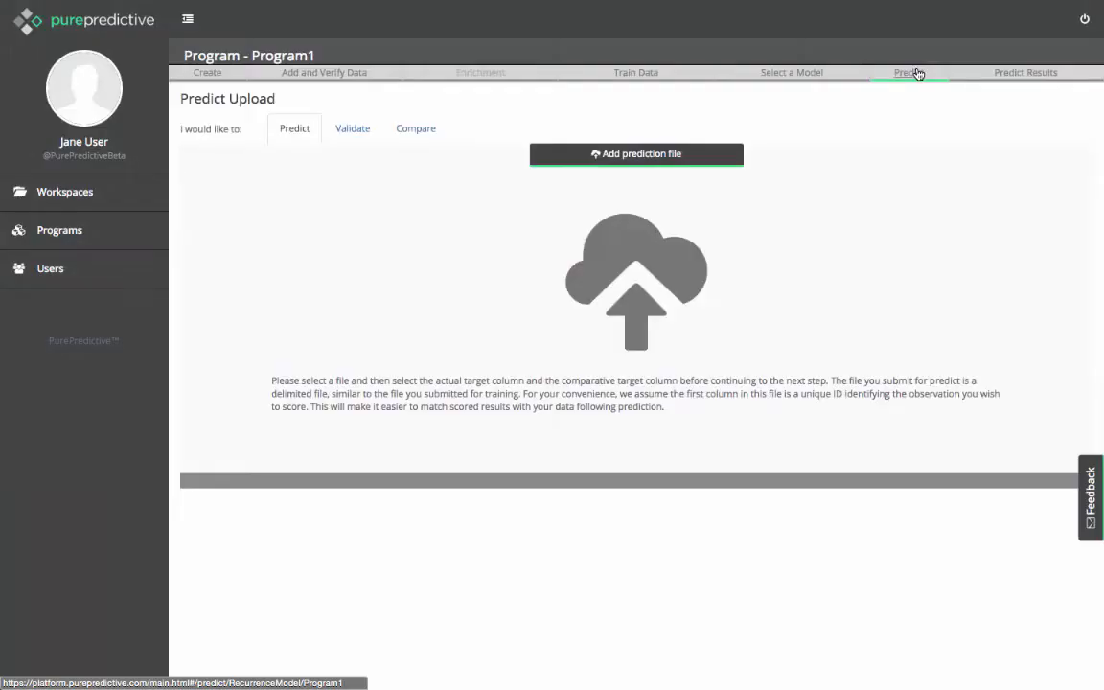
pyautogui.click(352, 128)
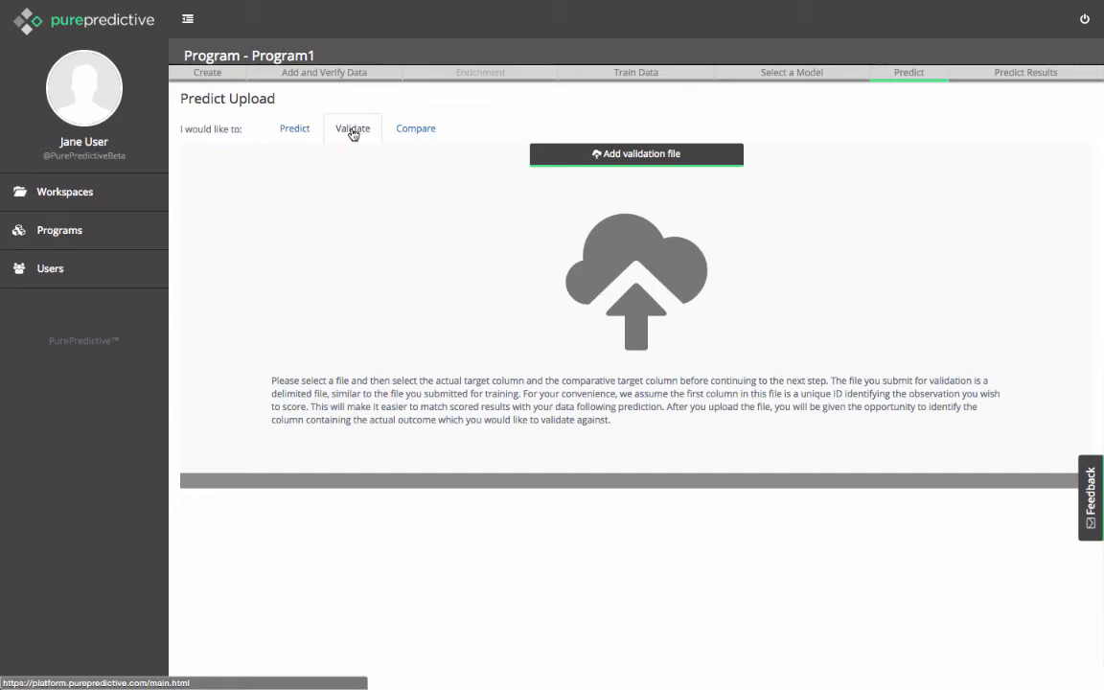
pyautogui.click(572, 152)
pyautogui.click(734, 99)
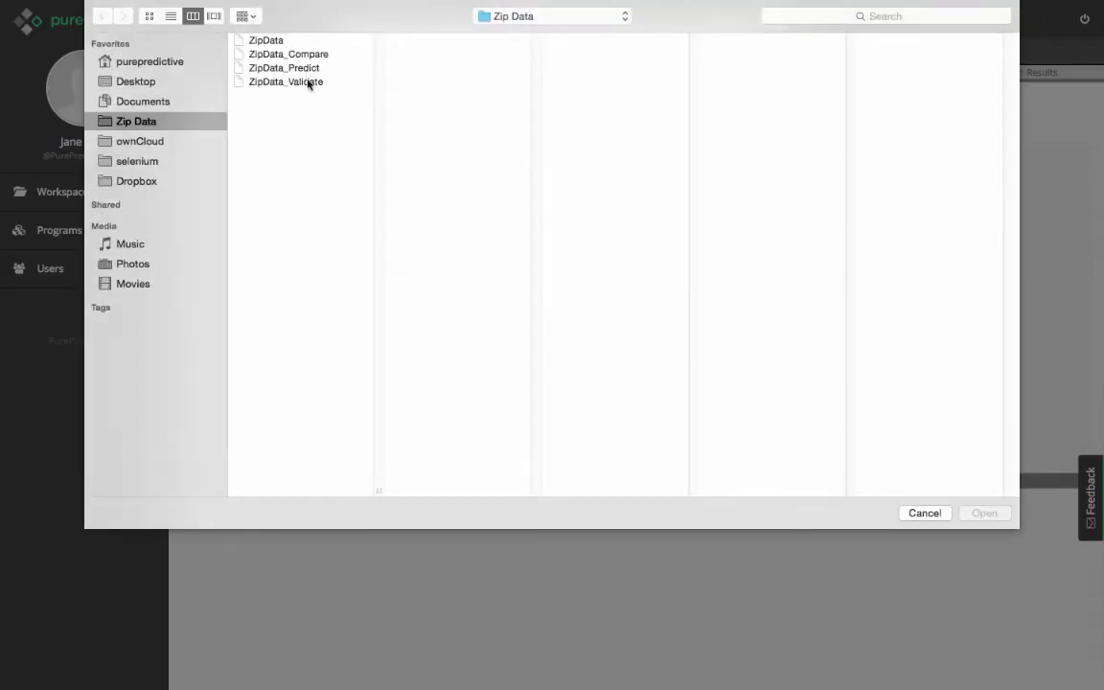
pyautogui.doubleClick(307, 83)
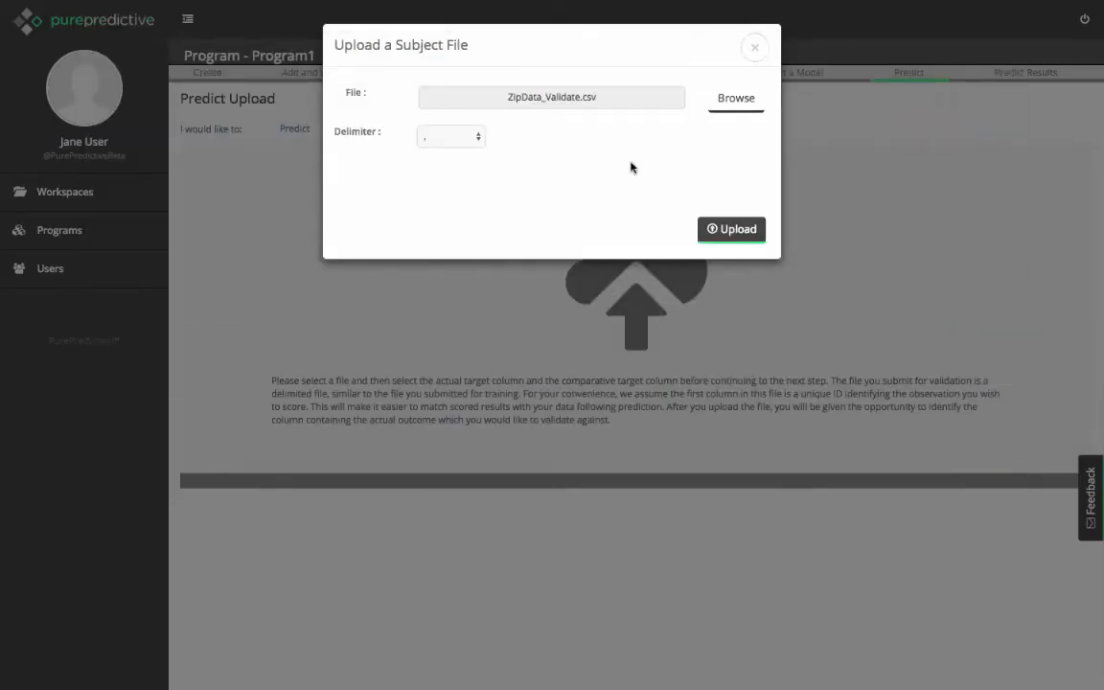
pyautogui.click(734, 230)
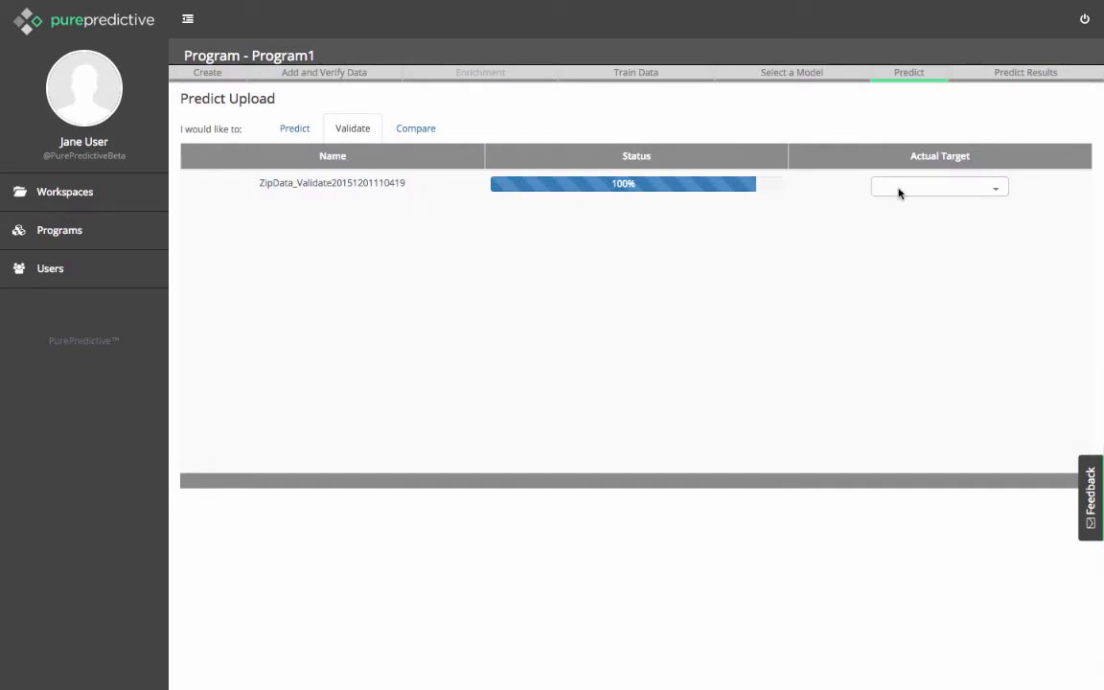
pyautogui.click(987, 191)
pyautogui.click(1042, 50)
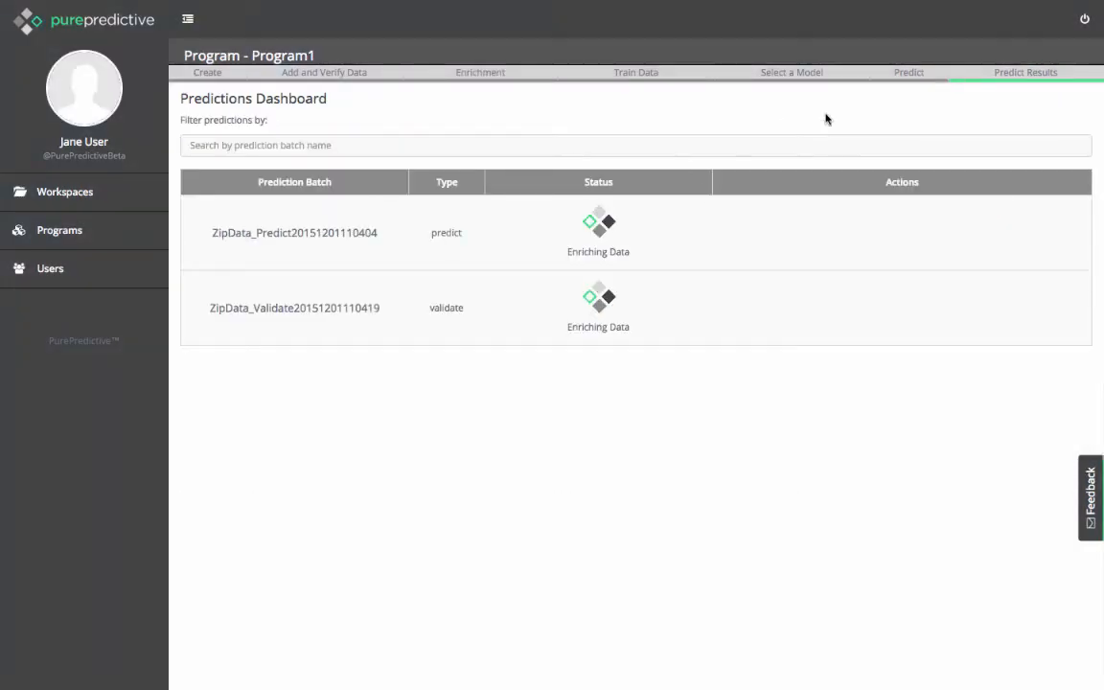
# Upload ZipData_Compare.csv as a comparison file and run its prediction with yb_4_05 as actual target and goldstd_4_05 as comparative target.
pyautogui.click(909, 73)
pyautogui.click(409, 131)
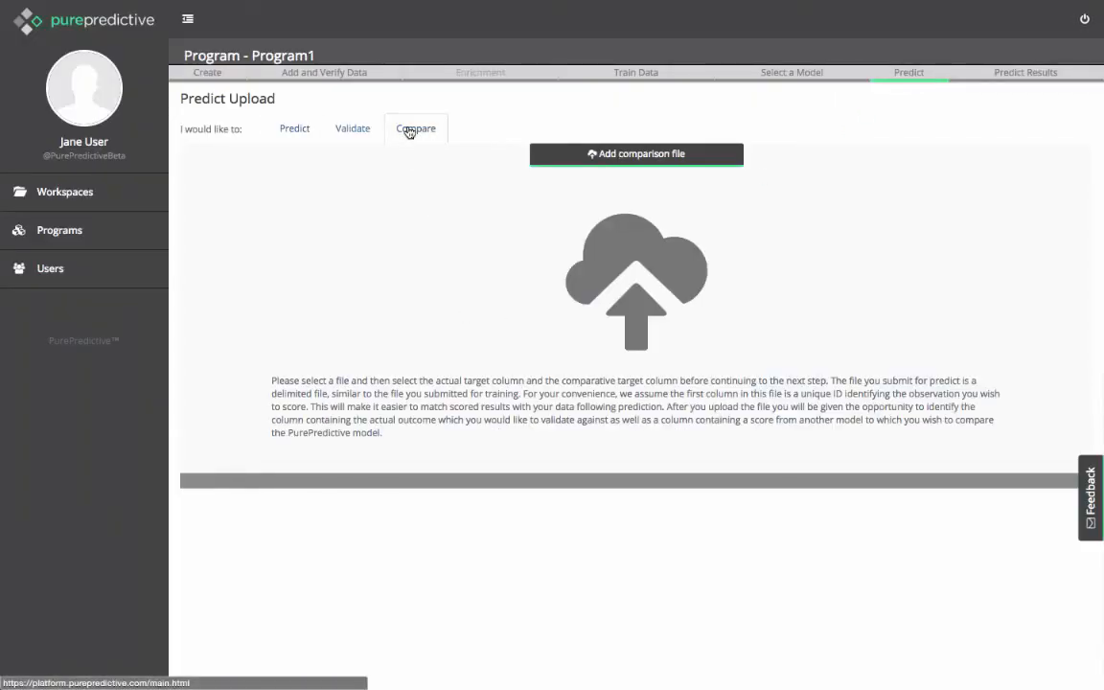
pyautogui.click(554, 153)
pyautogui.click(722, 100)
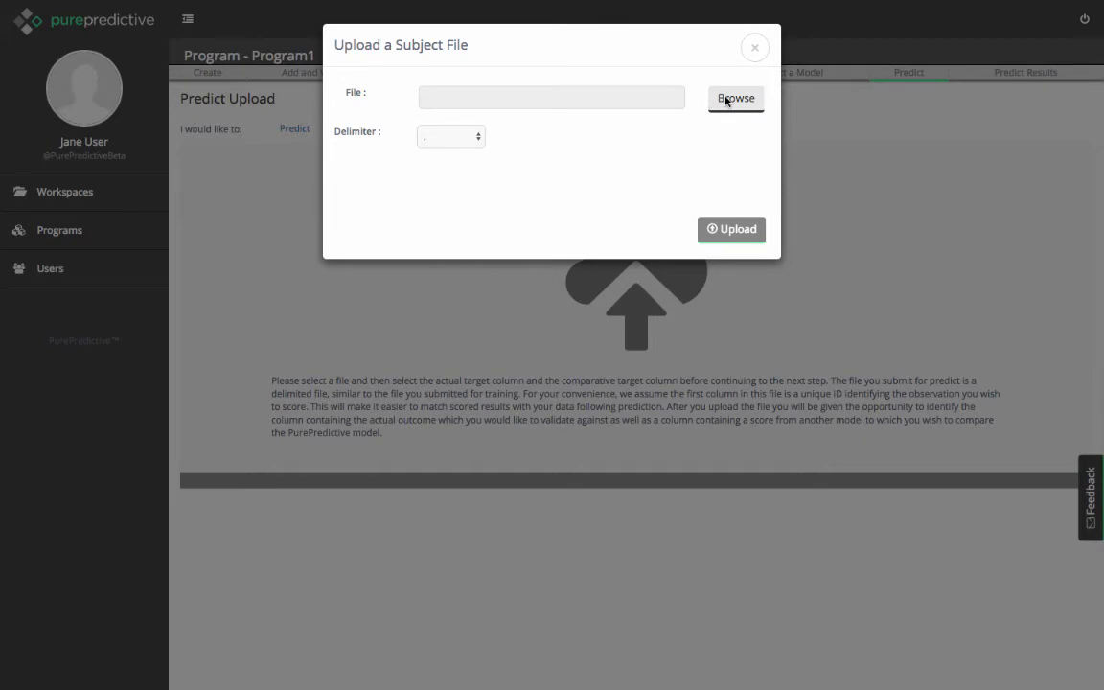
pyautogui.click(313, 56)
pyautogui.press('Return')
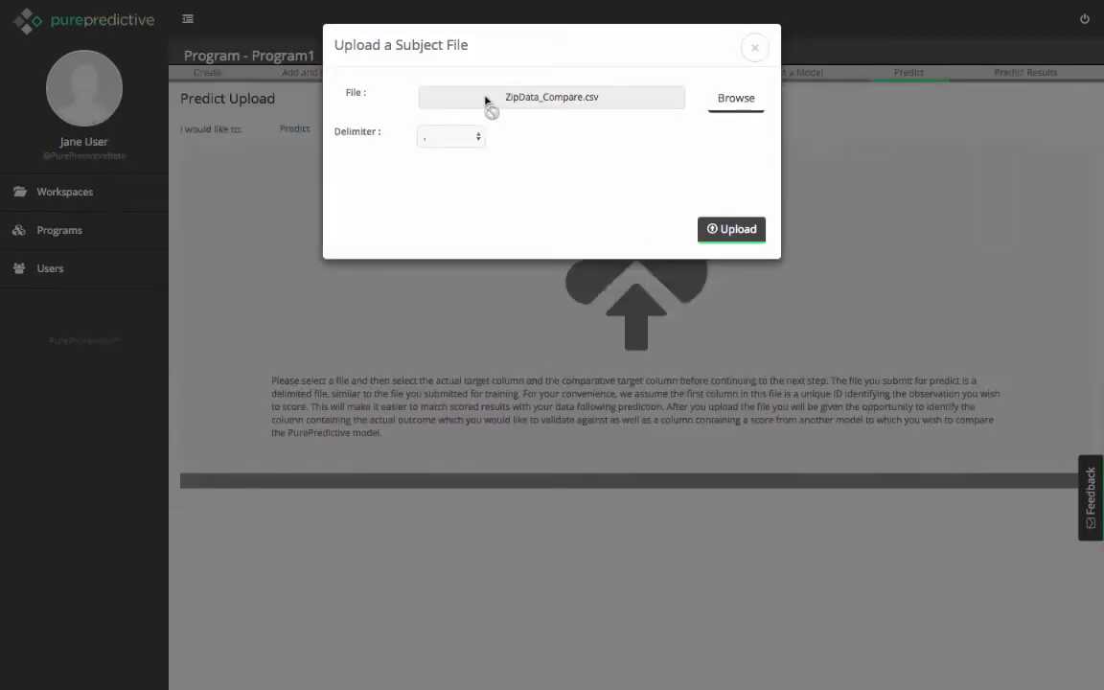
pyautogui.click(734, 229)
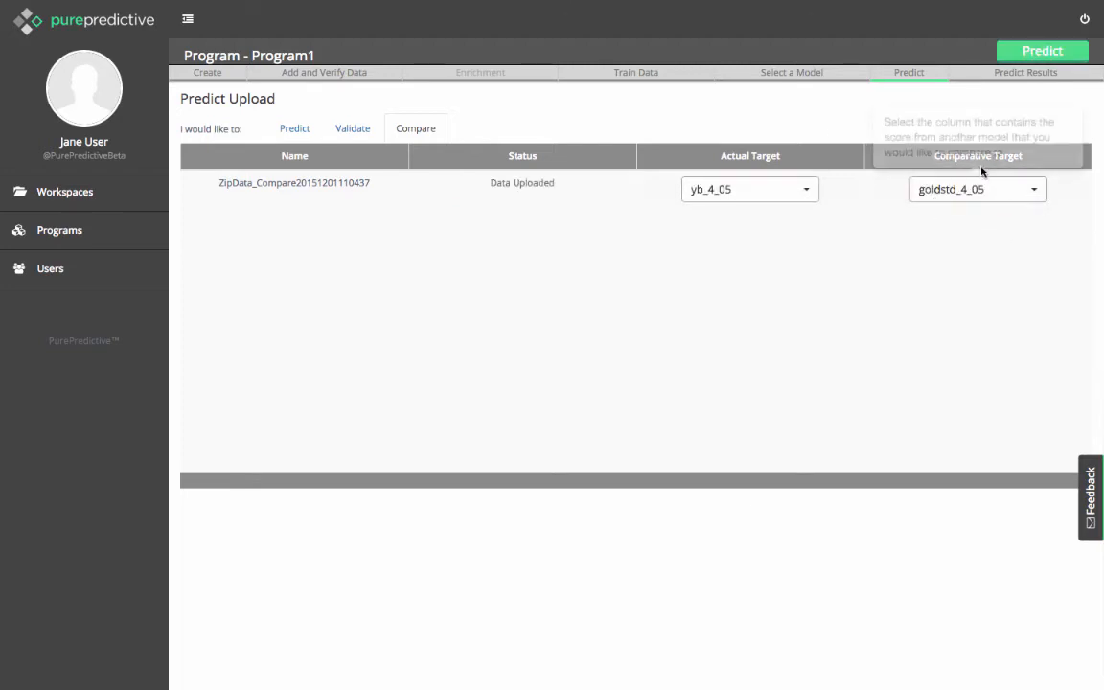
pyautogui.click(1050, 56)
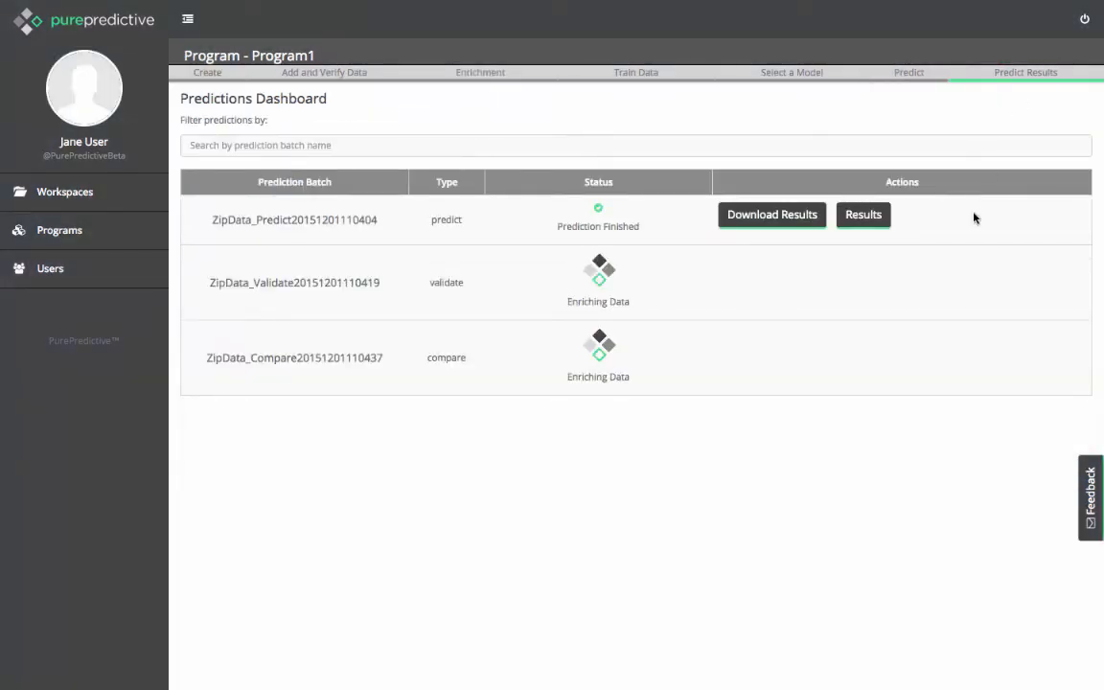
# View the prediction results of the ZipData_Predict batch, download them as a CSV file and open the download.
pyautogui.click(863, 217)
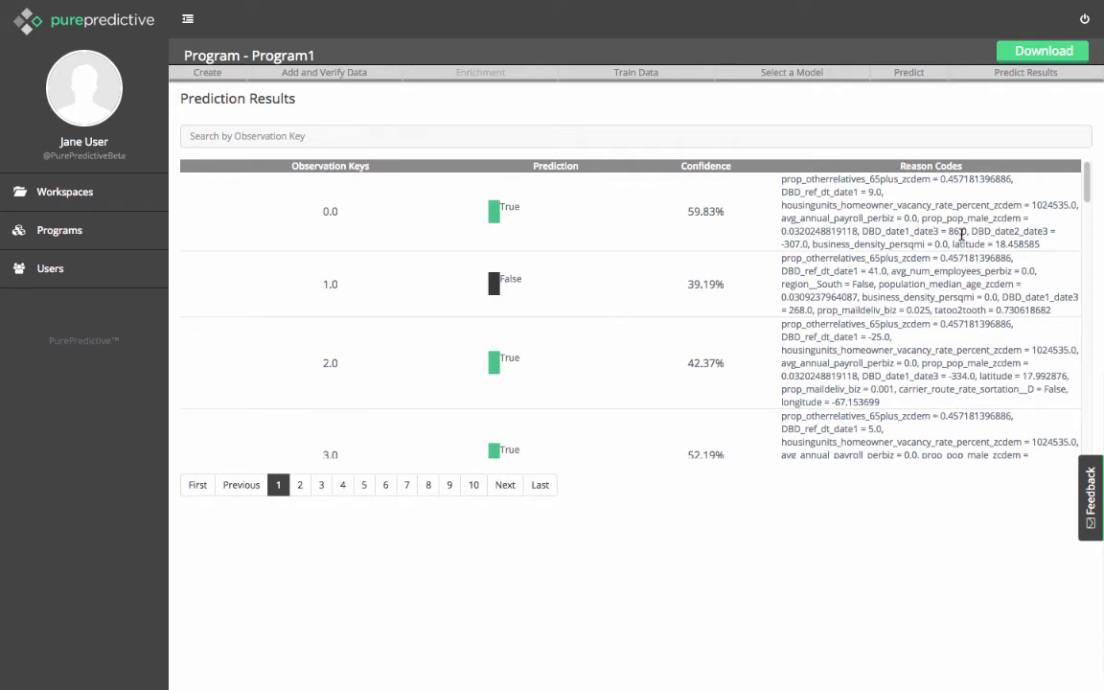
pyautogui.click(1030, 57)
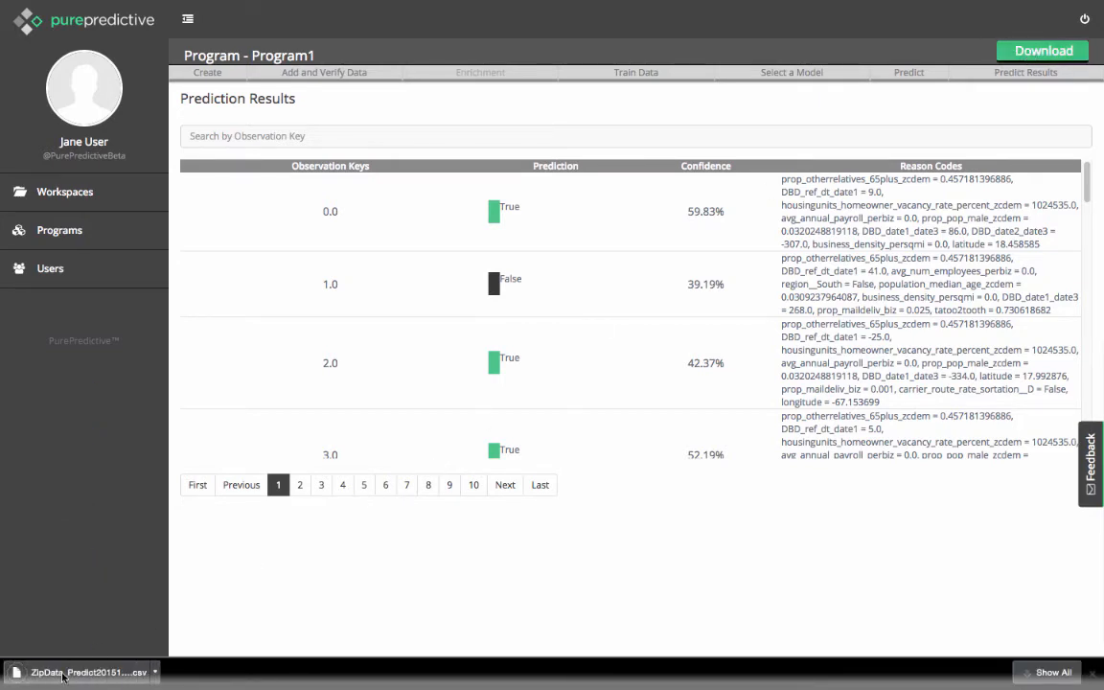
pyautogui.click(63, 677)
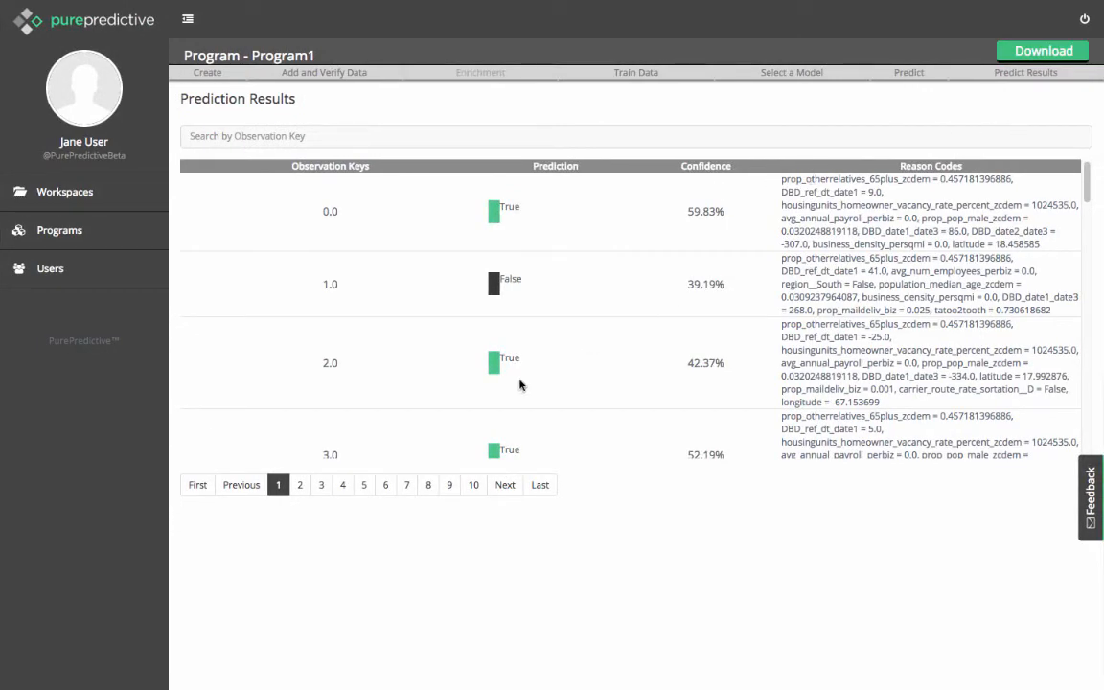
# Return to the predictions dashboard and send the feedback "What the ...?" for Program1.
pyautogui.click(912, 75)
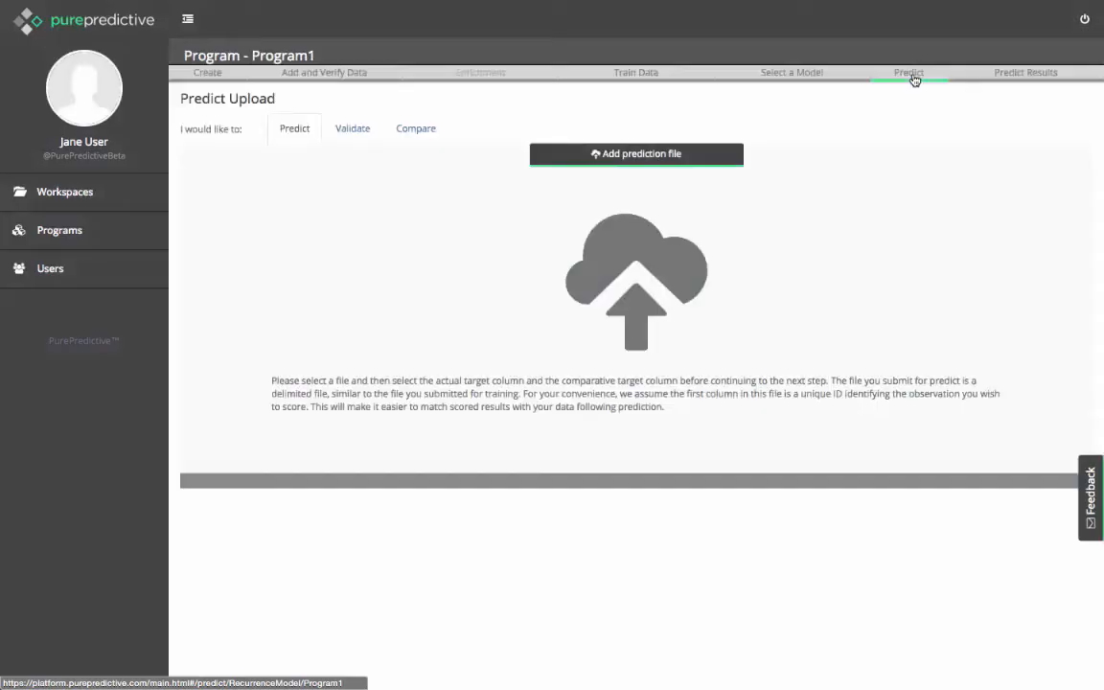
pyautogui.click(1008, 72)
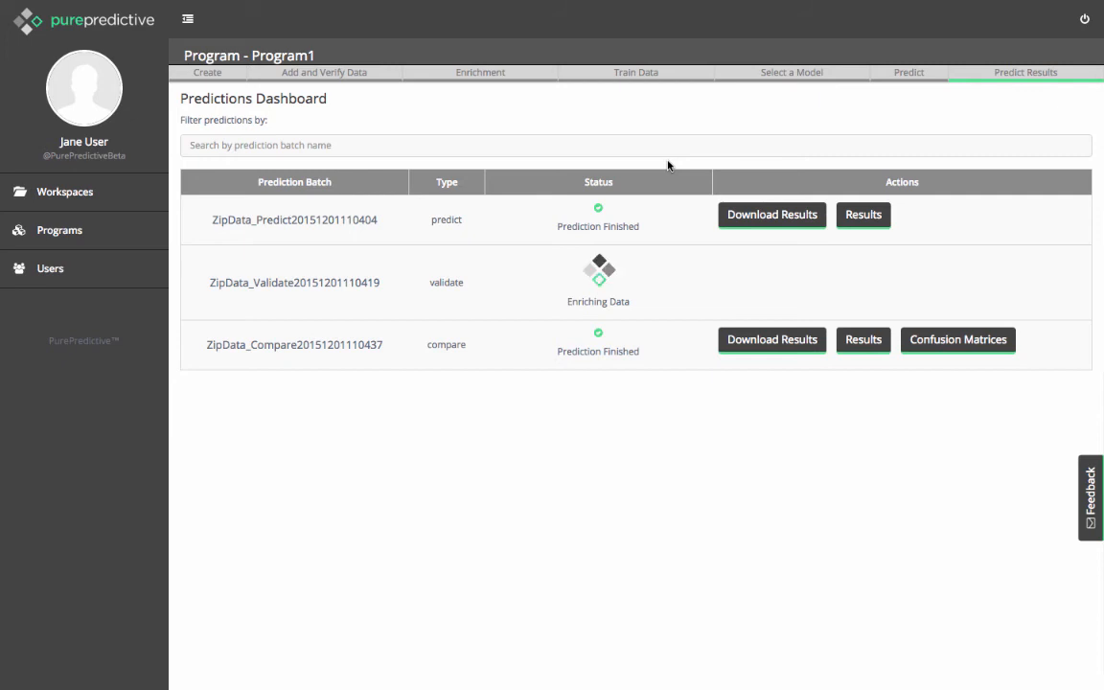
pyautogui.click(1091, 486)
pyautogui.click(991, 460)
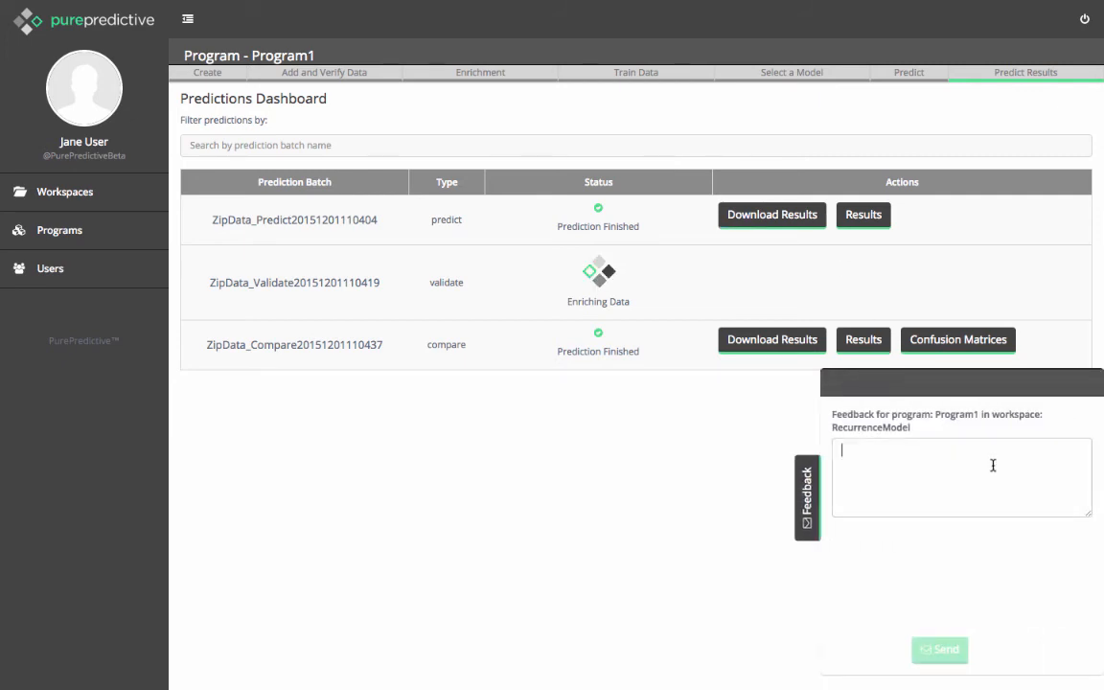
pyautogui.write('What the?')
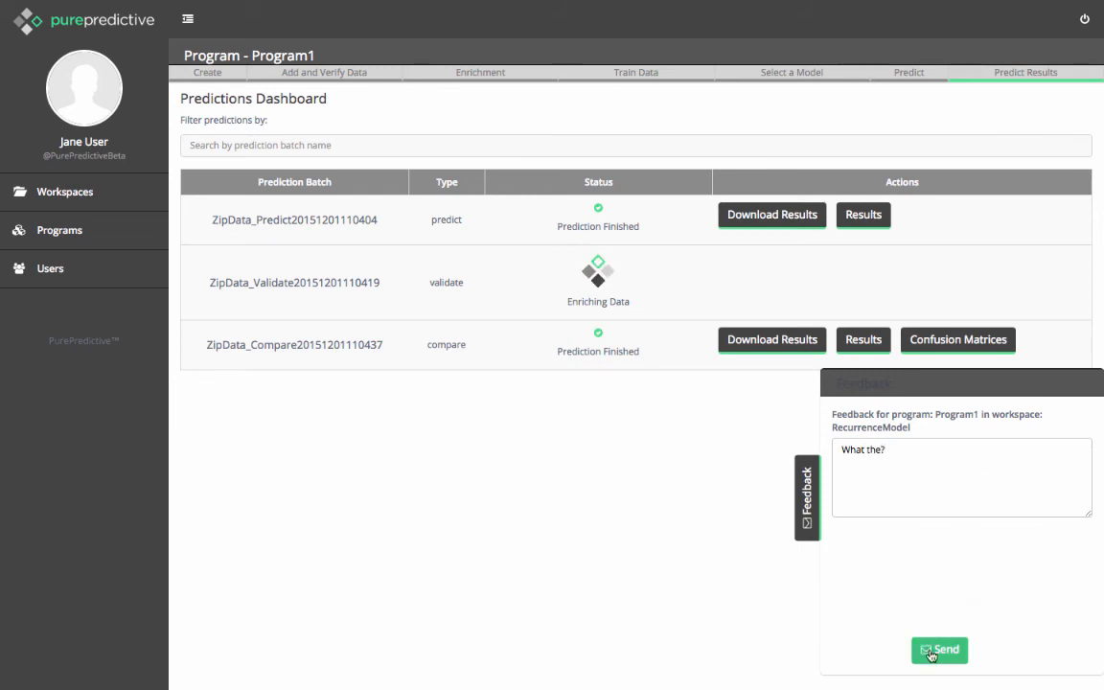
pyautogui.press('BackSpace')
pyautogui.write('.')
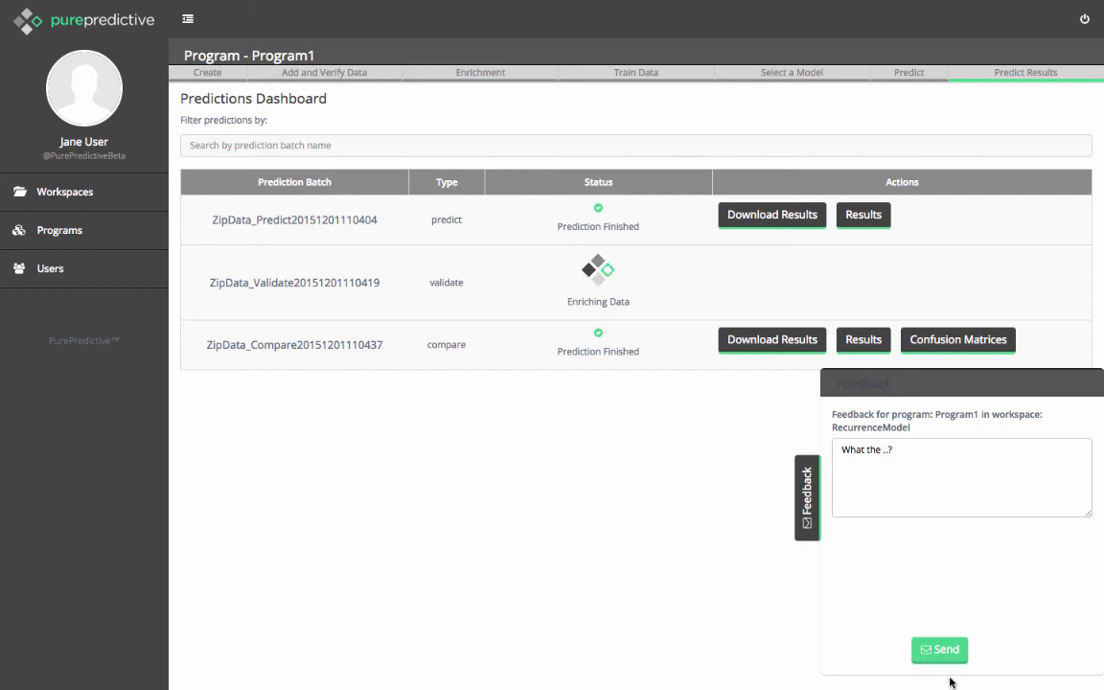
pyautogui.write('..')
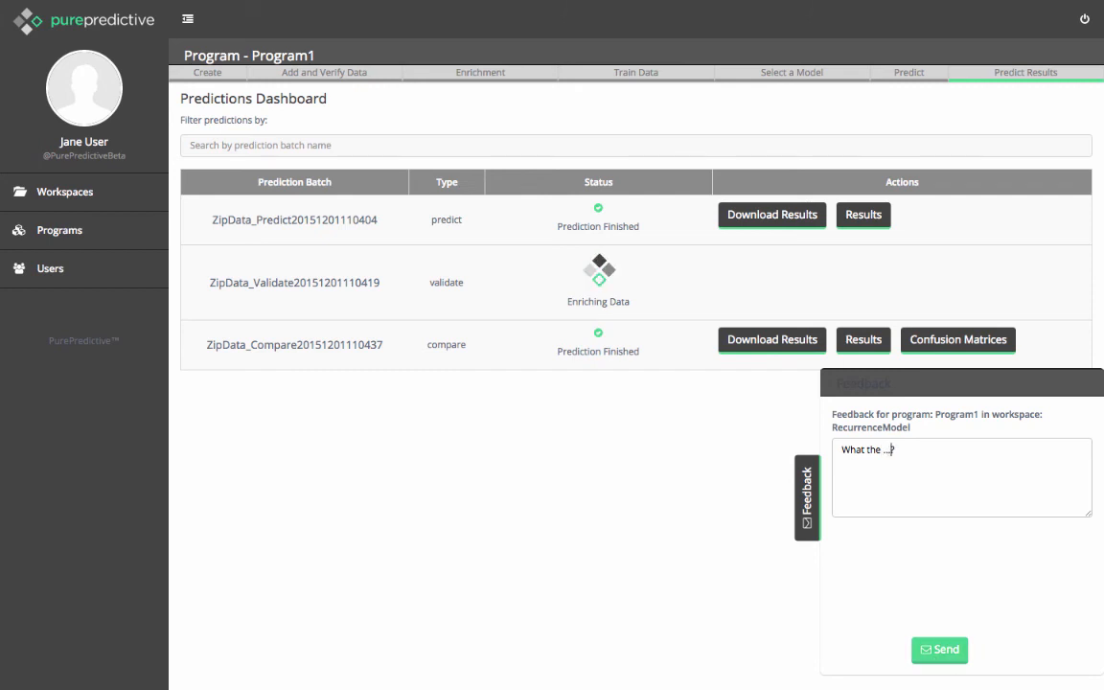
pyautogui.click(948, 651)
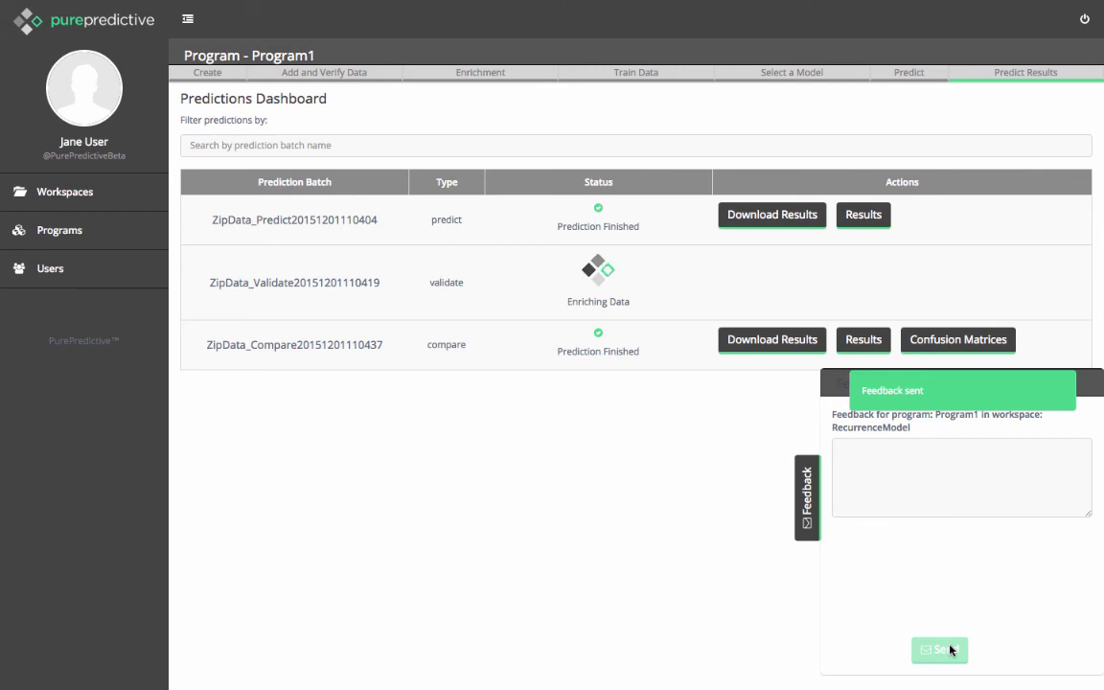
pyautogui.click(819, 493)
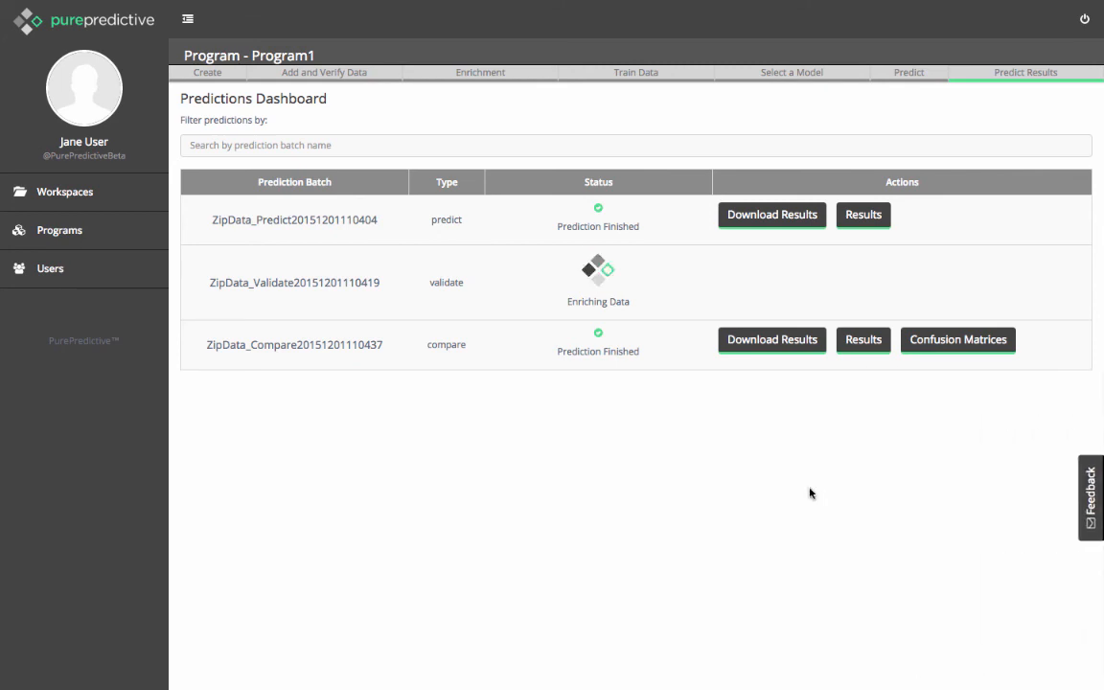
# Send a second feedback message for Program1 reading "Wow! This was great!" and close the feedback form.
pyautogui.click(1091, 499)
pyautogui.click(995, 461)
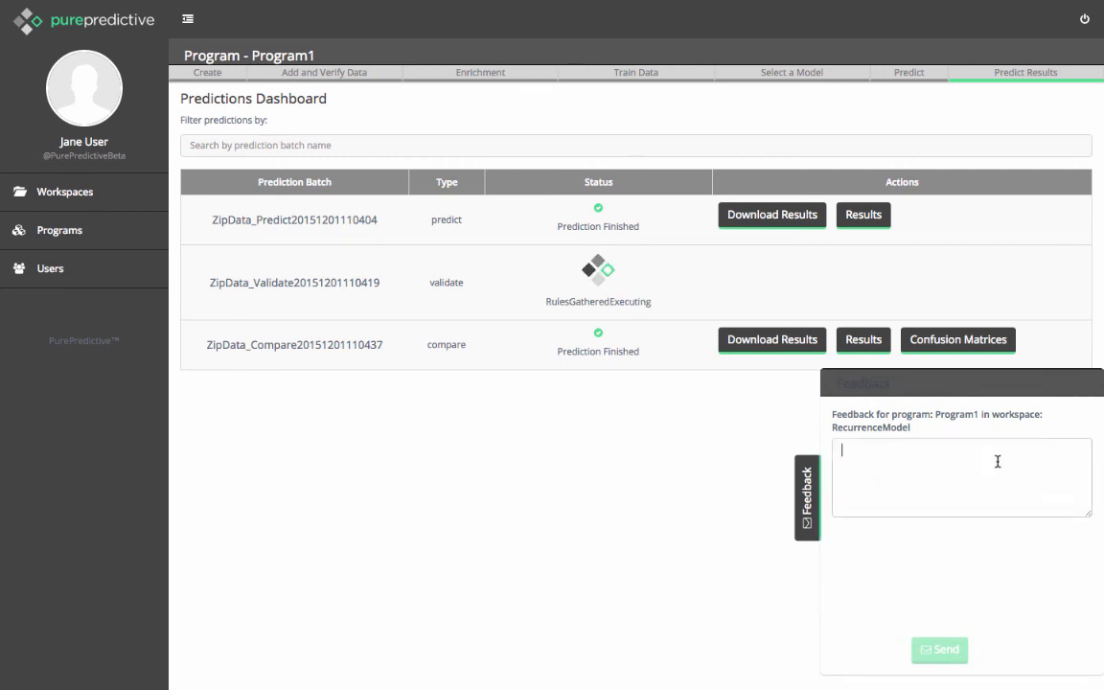
pyautogui.write('Wow! This was great!')
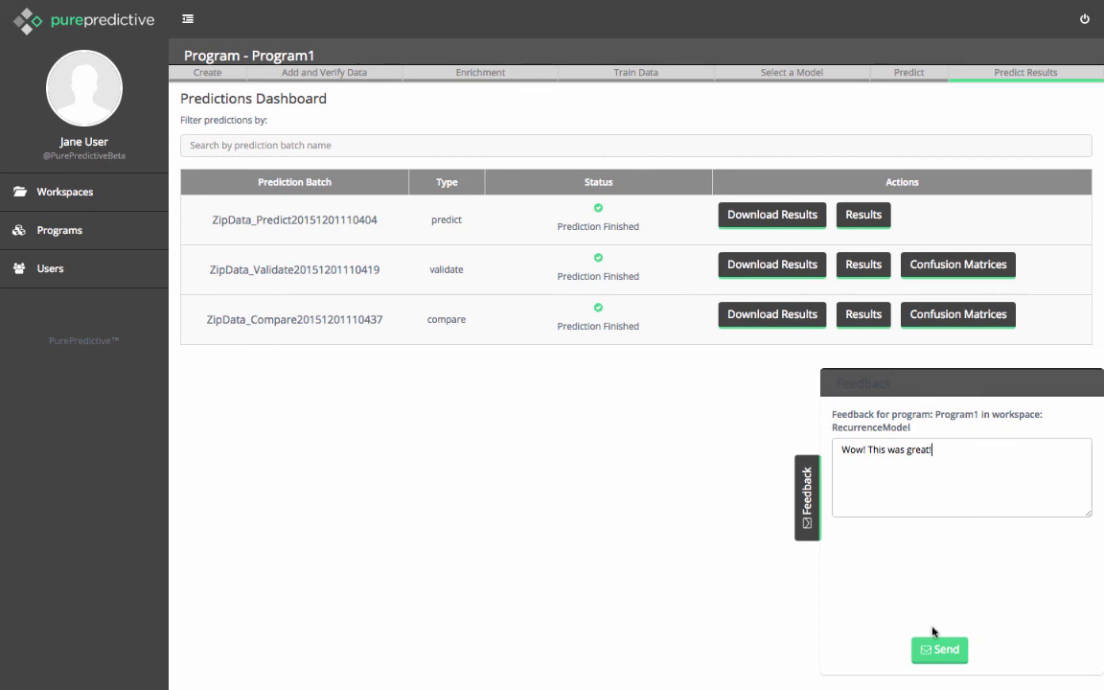
pyautogui.click(935, 649)
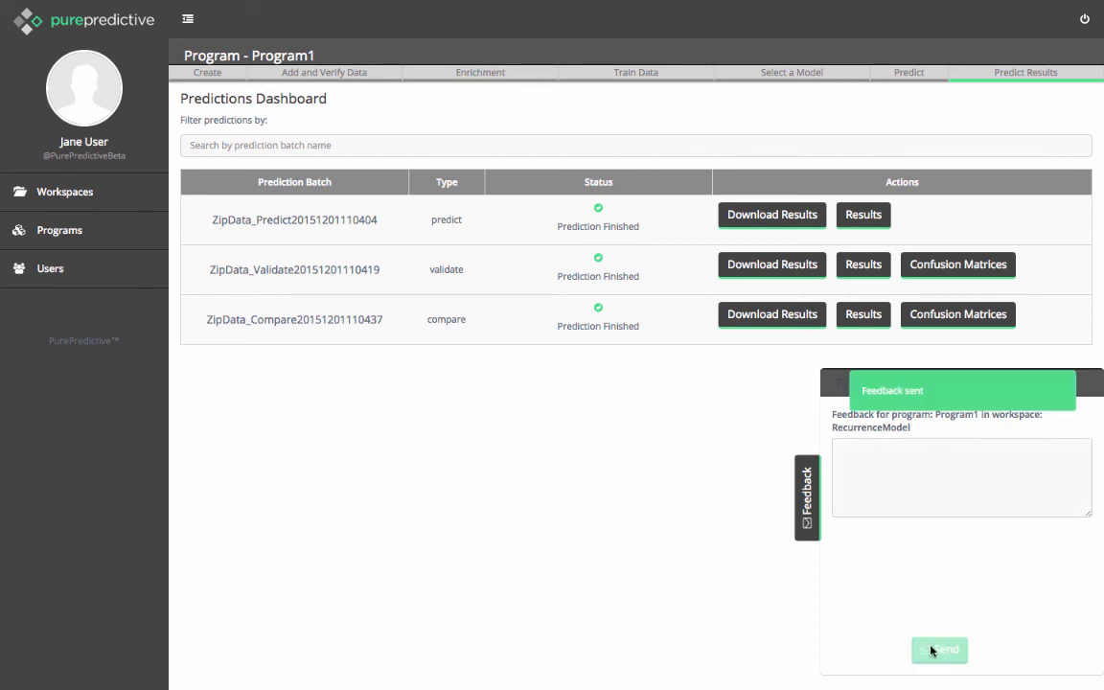
pyautogui.click(808, 521)
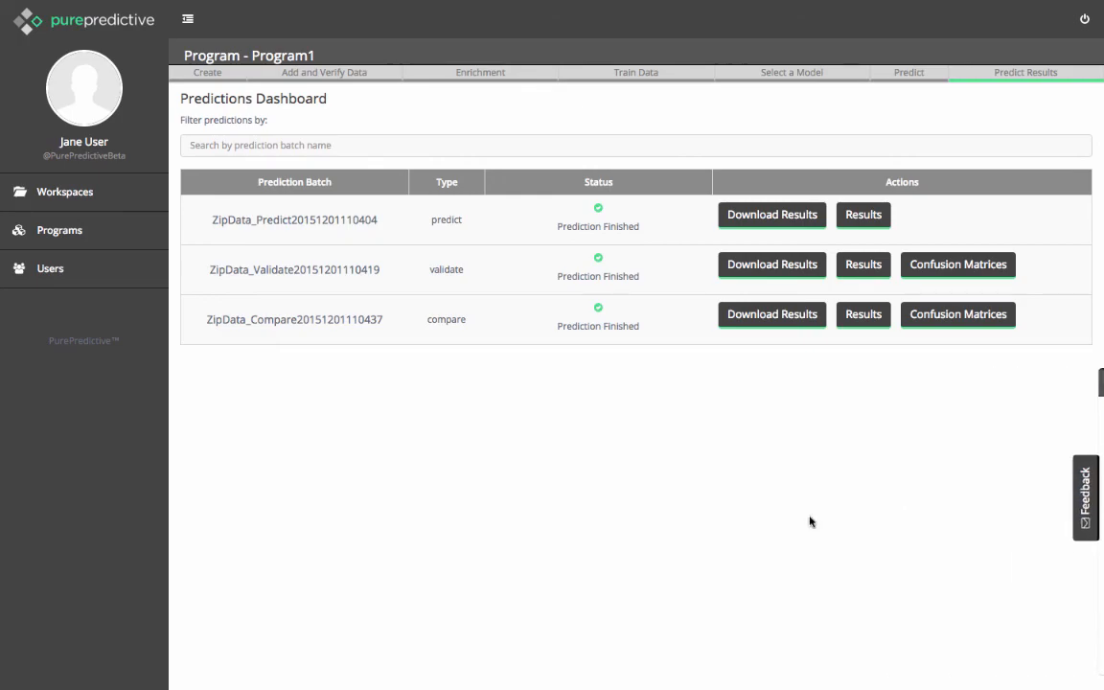